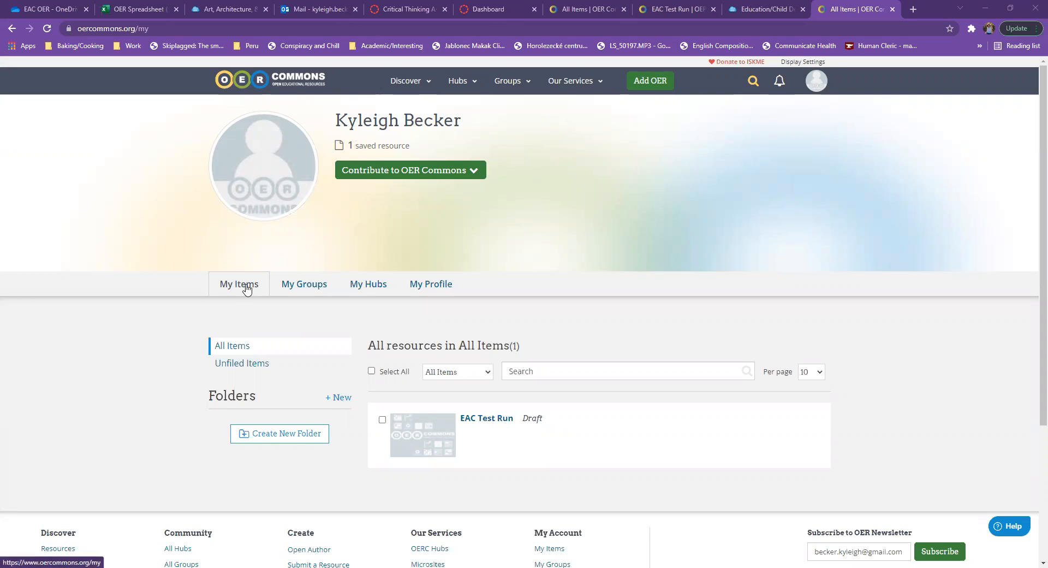
Create a new blank lesson resource and open it in the authoring editor
{"action": "scroll", "coordinate": [264, 283], "scroll_direction": "down", "scroll_amount": 2}
{"action": "scroll", "coordinate": [262, 284], "scroll_direction": "up", "scroll_amount": 1}
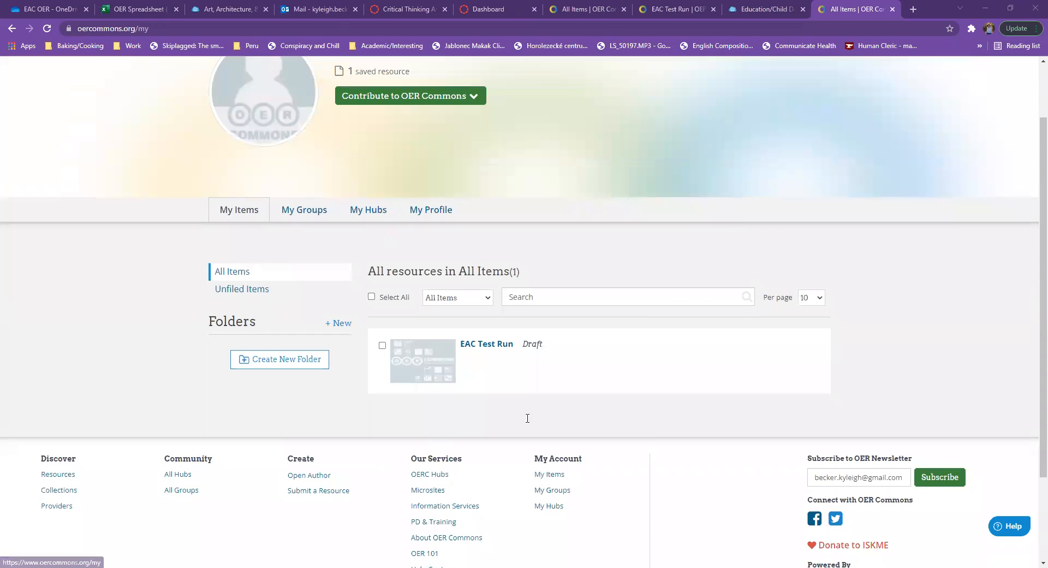
{"action": "scroll", "coordinate": [527, 418], "scroll_direction": "up", "scroll_amount": 2}
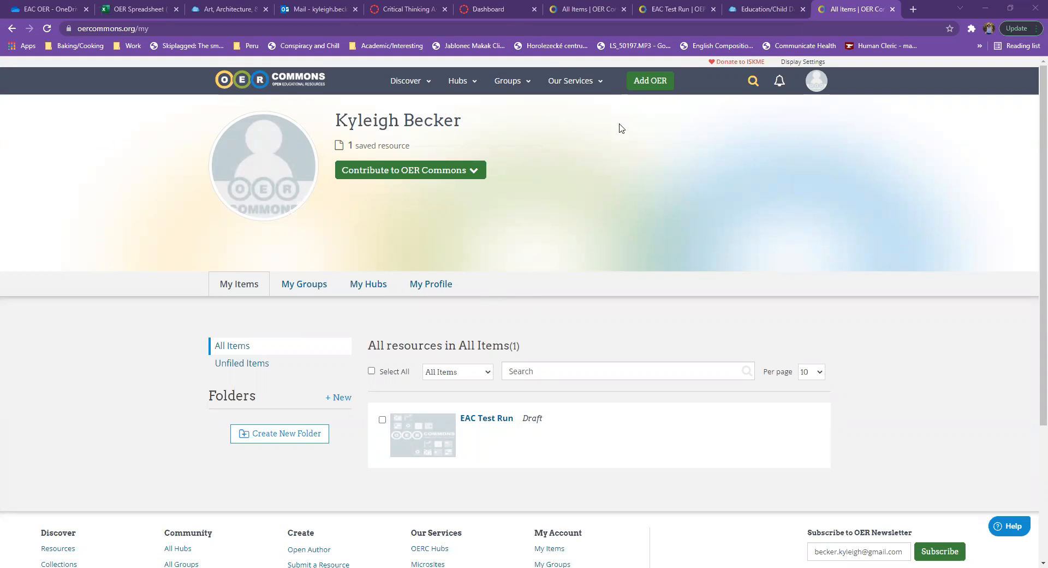
{"action": "left_click", "coordinate": [659, 82]}
{"action": "left_click", "coordinate": [438, 290]}
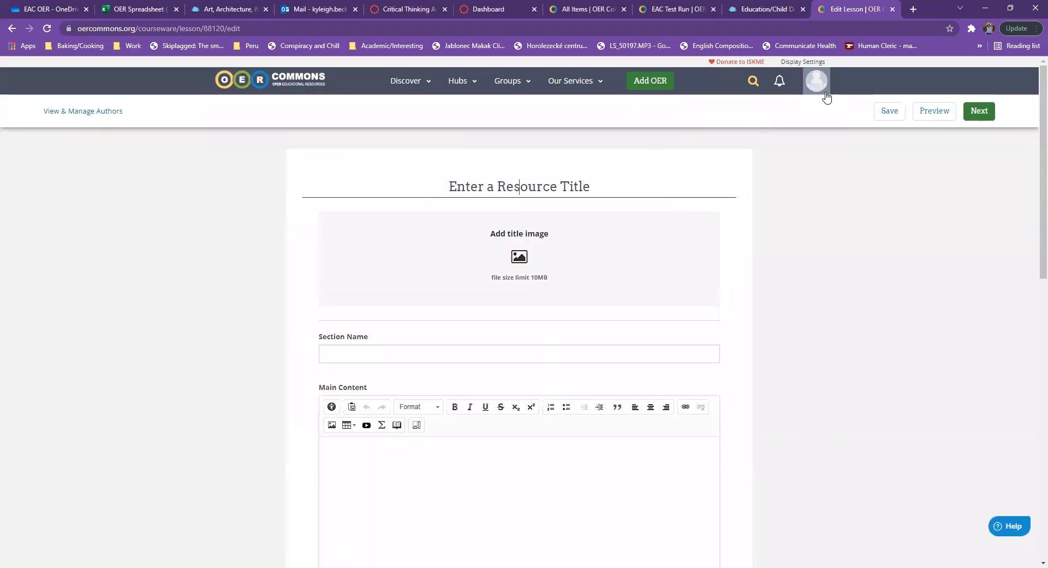
Return to the list of saved items and open the EAC Test Run draft for editing
{"action": "left_click", "coordinate": [817, 85]}
{"action": "left_click", "coordinate": [797, 108]}
{"action": "scroll", "coordinate": [635, 196], "scroll_direction": "down", "scroll_amount": 3}
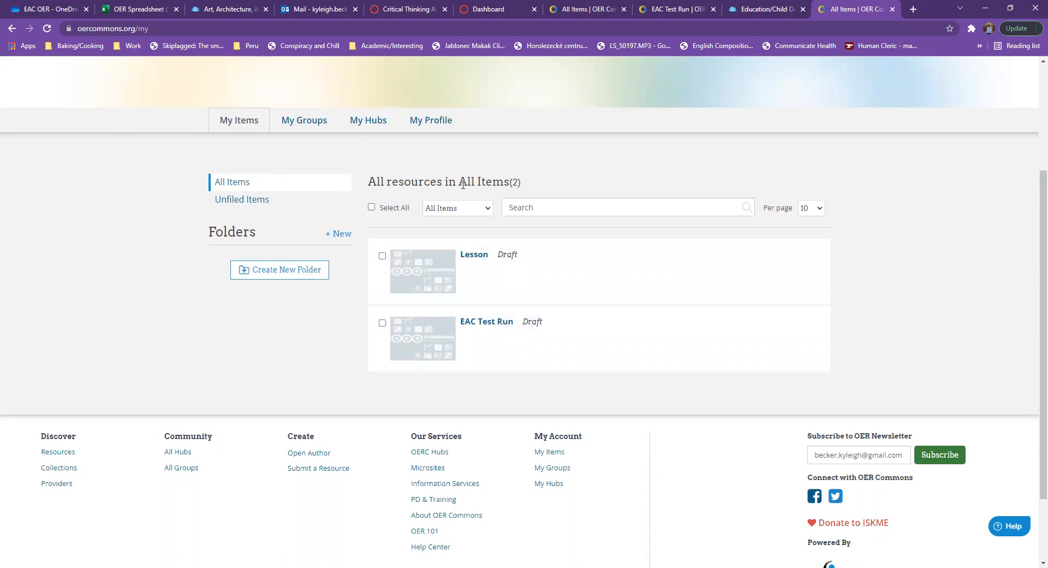
{"action": "left_click_drag", "start_coordinate": [462, 184], "coordinate": [568, 186]}
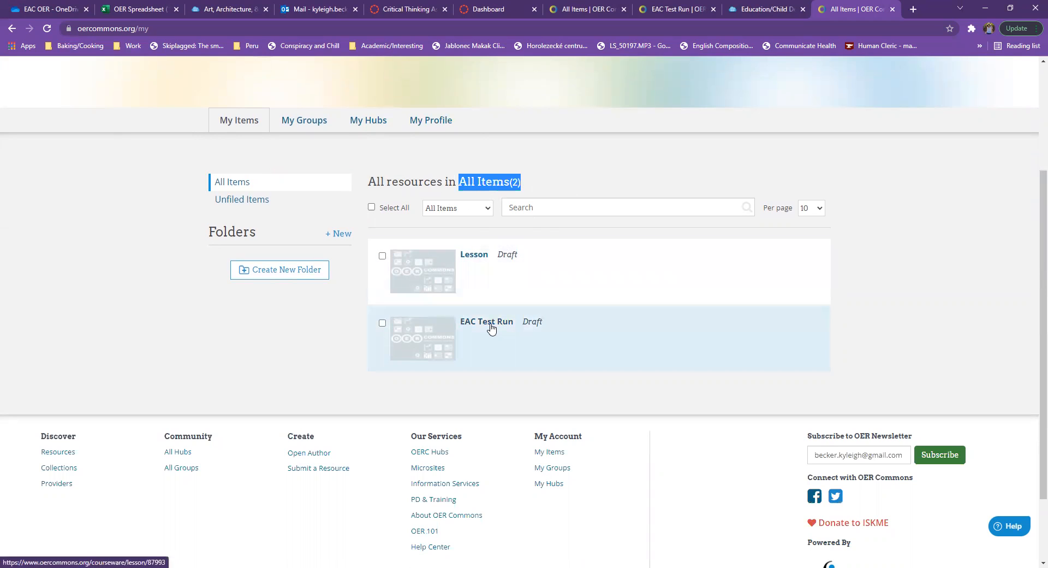
{"action": "left_click", "coordinate": [490, 323]}
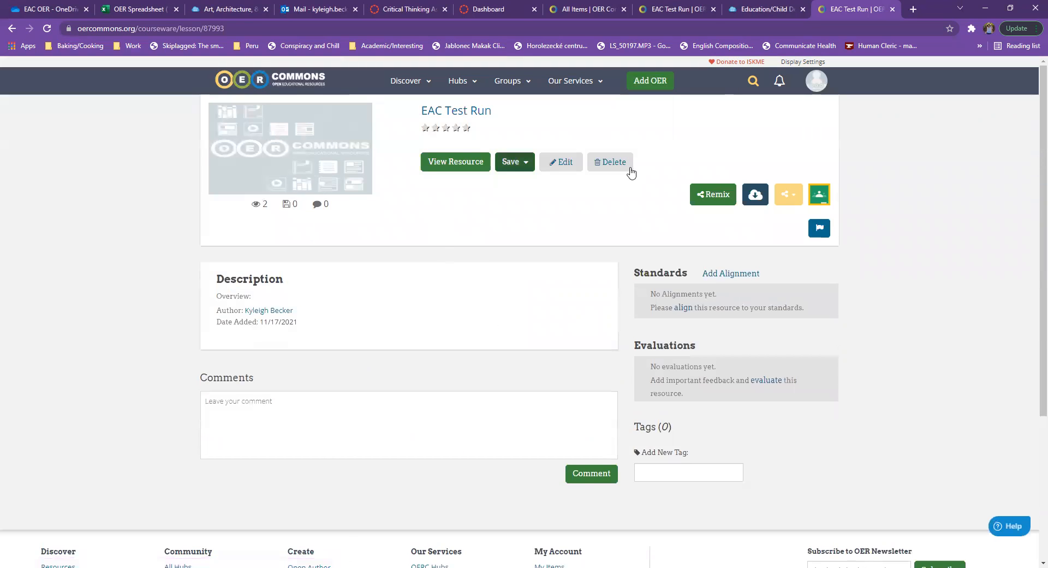
{"action": "left_click", "coordinate": [567, 168]}
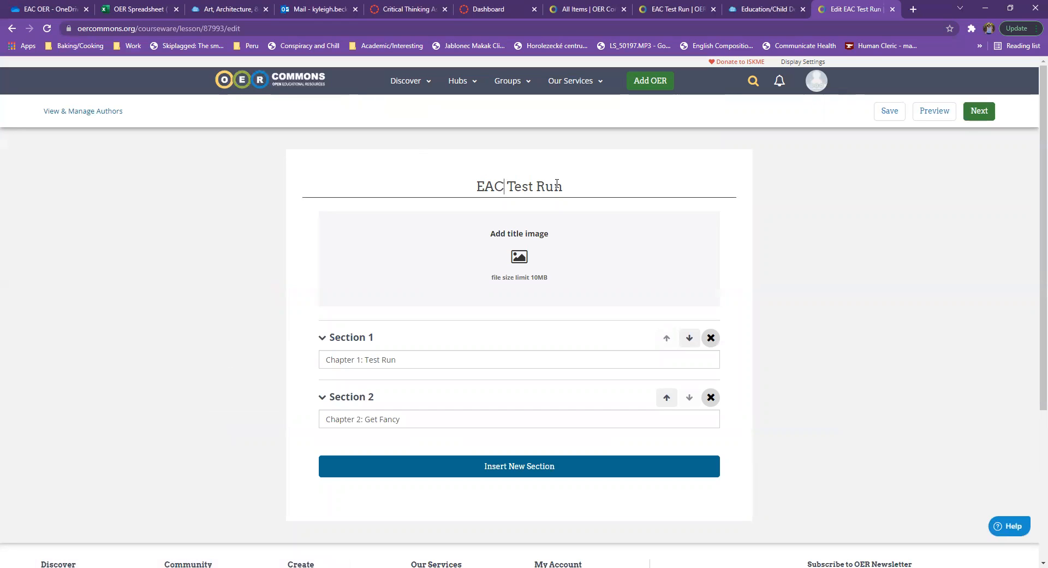
{"action": "triple_click", "coordinate": [505, 186]}
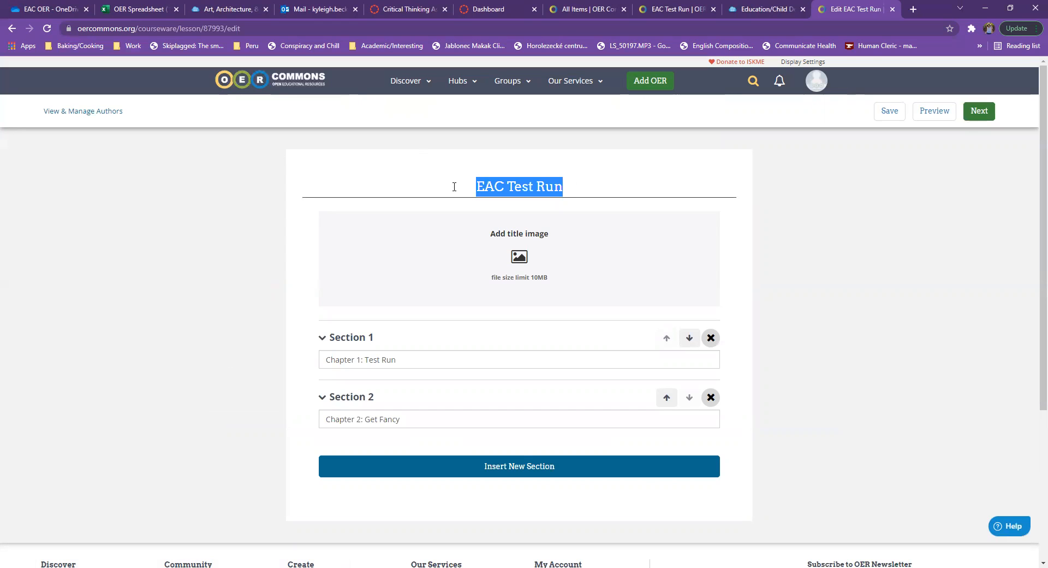
{"action": "left_click", "coordinate": [775, 232]}
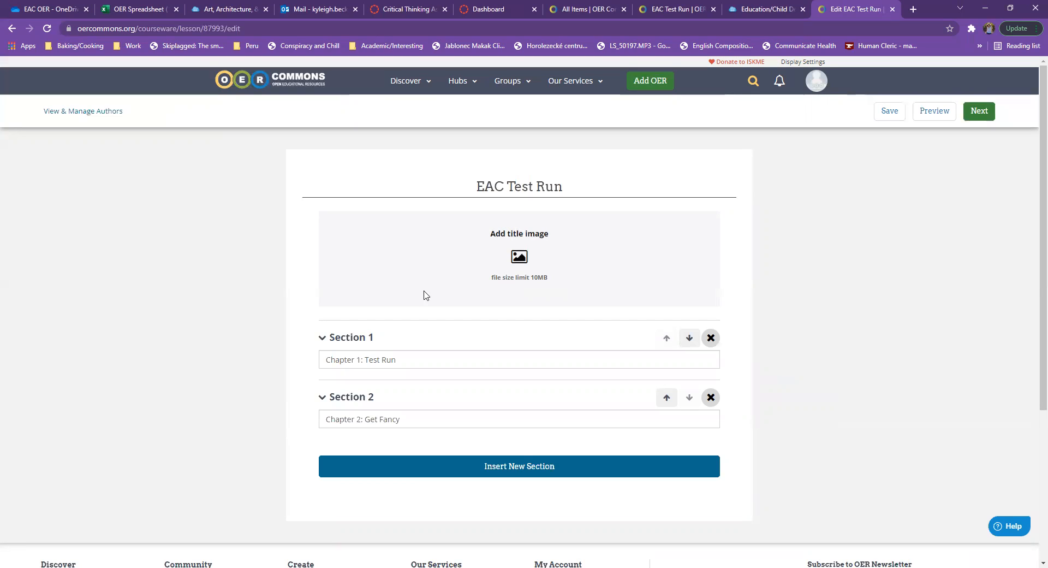
Expand Section 1 and place the text cursor in its main content beside the welcome image
{"action": "left_click", "coordinate": [352, 337]}
{"action": "scroll", "coordinate": [551, 262], "scroll_direction": "down", "scroll_amount": 4}
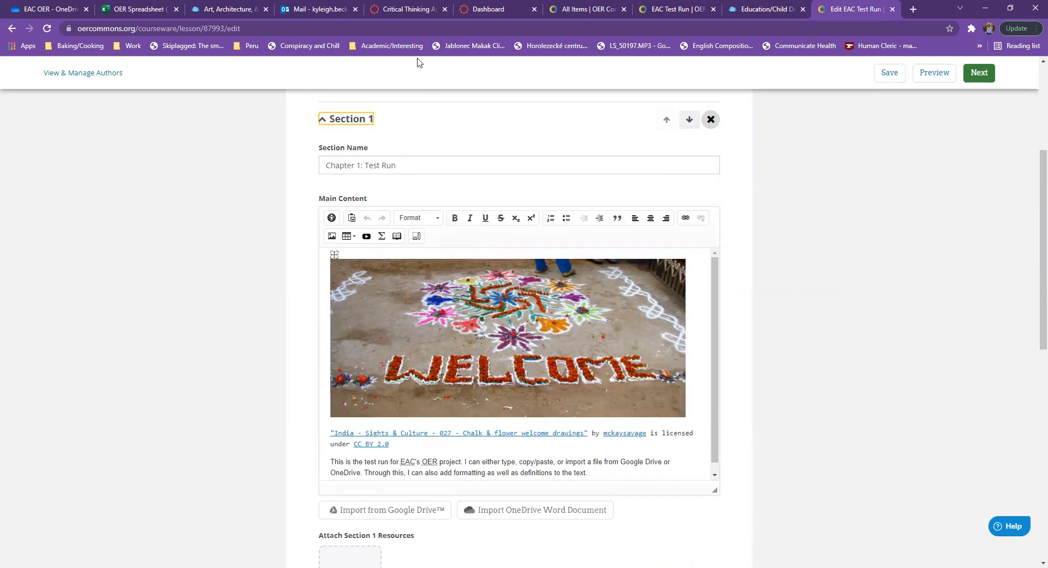
{"action": "left_click_drag", "start_coordinate": [328, 164], "coordinate": [408, 161]}
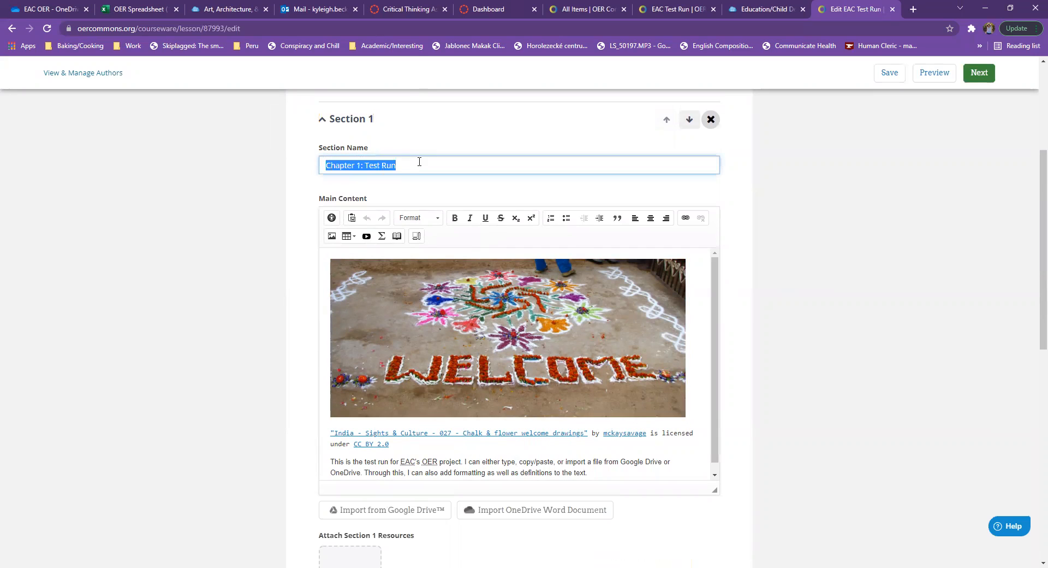
{"action": "left_click", "coordinate": [419, 161]}
{"action": "scroll", "coordinate": [600, 327], "scroll_direction": "down", "scroll_amount": 2}
{"action": "left_click", "coordinate": [651, 361]}
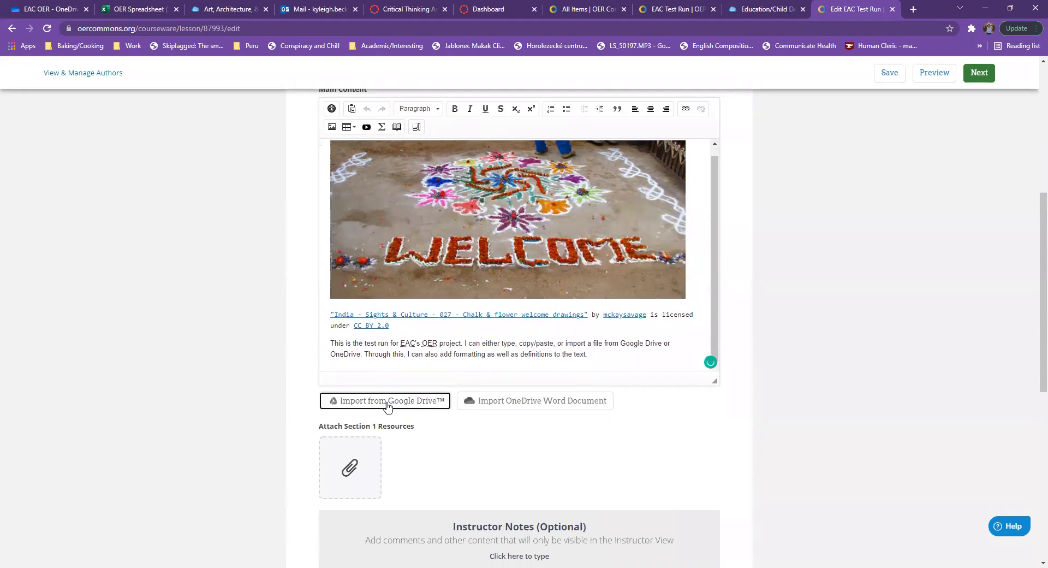
Import the Dear Abby document from Google Drive into Section 1's main content, look through it, and undo the import
{"action": "left_click", "coordinate": [387, 401]}
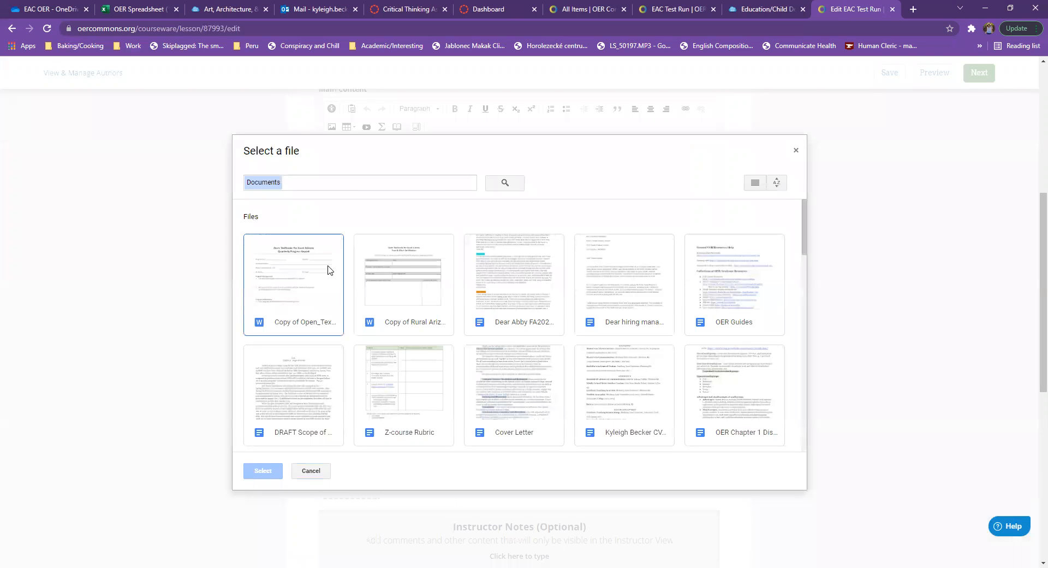
{"action": "left_click", "coordinate": [515, 282]}
{"action": "left_click", "coordinate": [264, 471]}
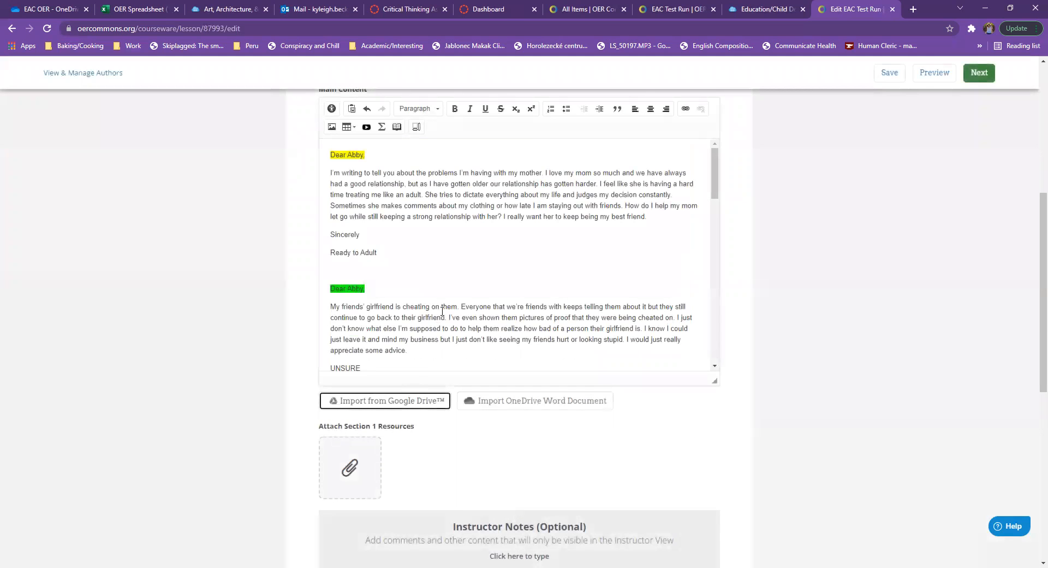
{"action": "scroll", "coordinate": [545, 295], "scroll_direction": "down", "scroll_amount": 10}
{"action": "scroll", "coordinate": [551, 291], "scroll_direction": "up", "scroll_amount": 15}
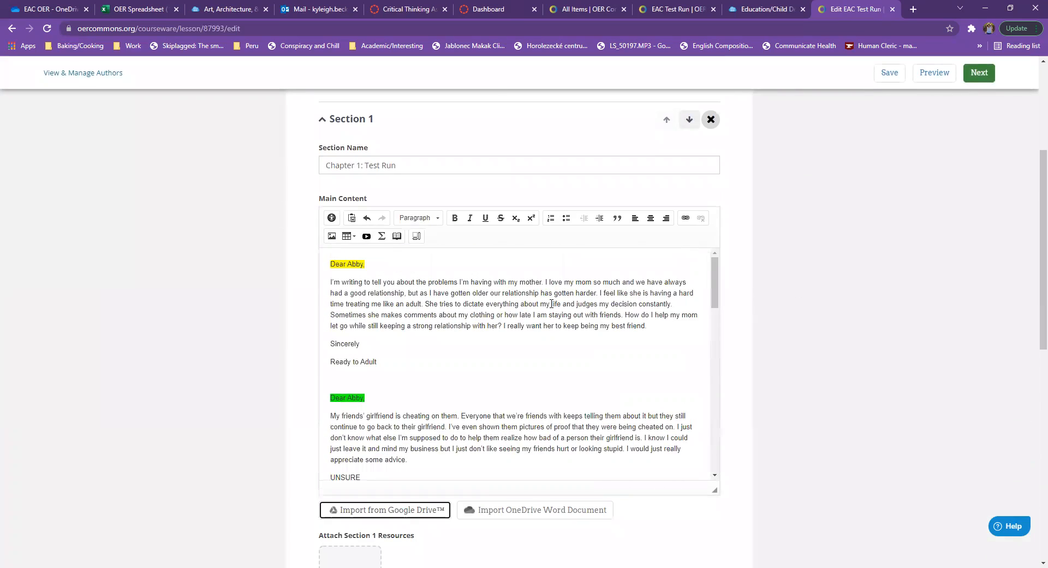
{"action": "scroll", "coordinate": [551, 303], "scroll_direction": "down", "scroll_amount": 15}
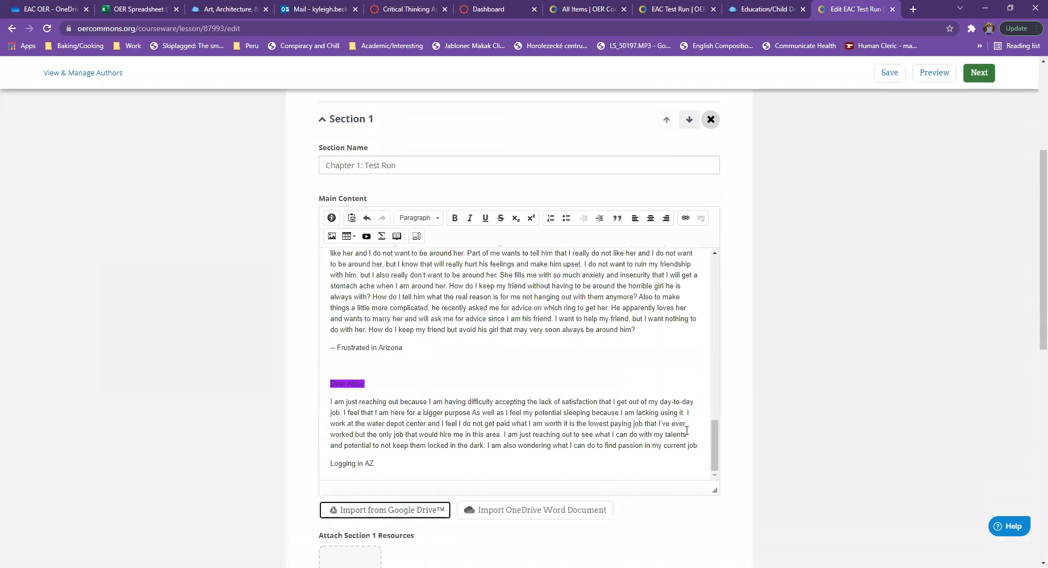
{"action": "scroll", "coordinate": [540, 363], "scroll_direction": "up", "scroll_amount": 15}
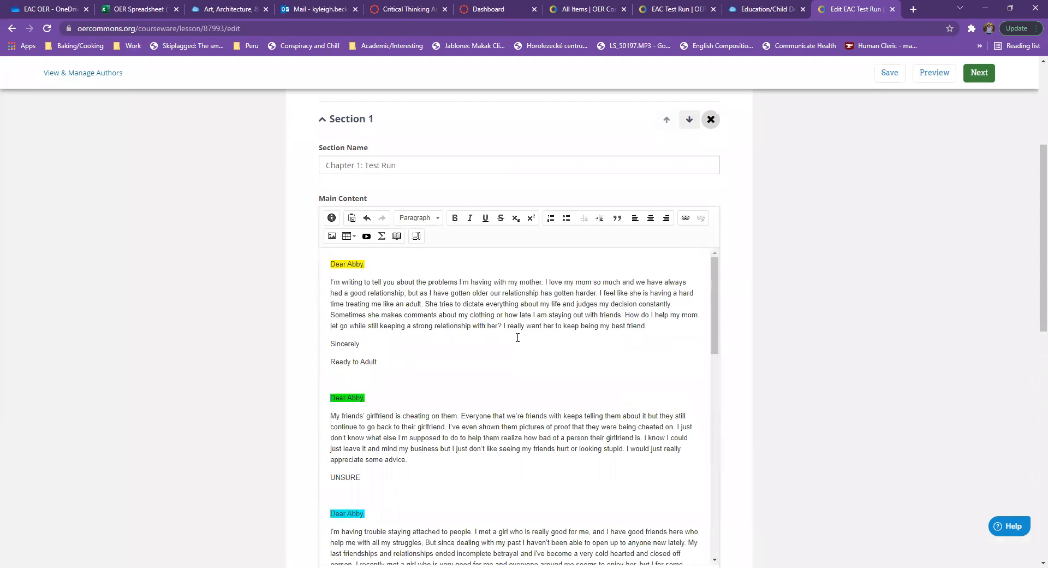
{"action": "key", "text": "ctrl+z"}
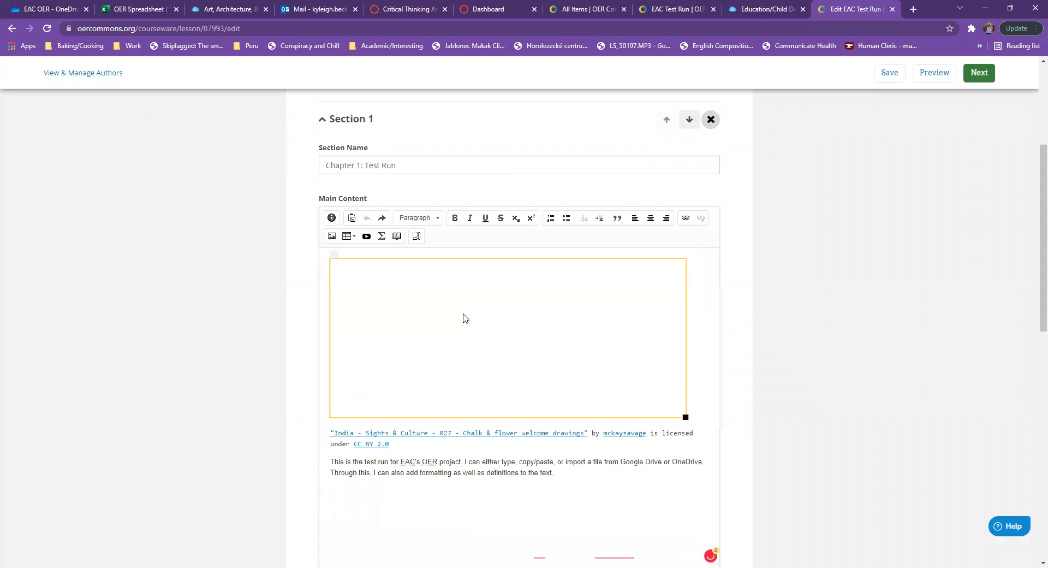
Try importing the Dear Abby document again with the cursor below Section 1's existing text, check the content, and undo it
{"action": "left_click", "coordinate": [557, 418]}
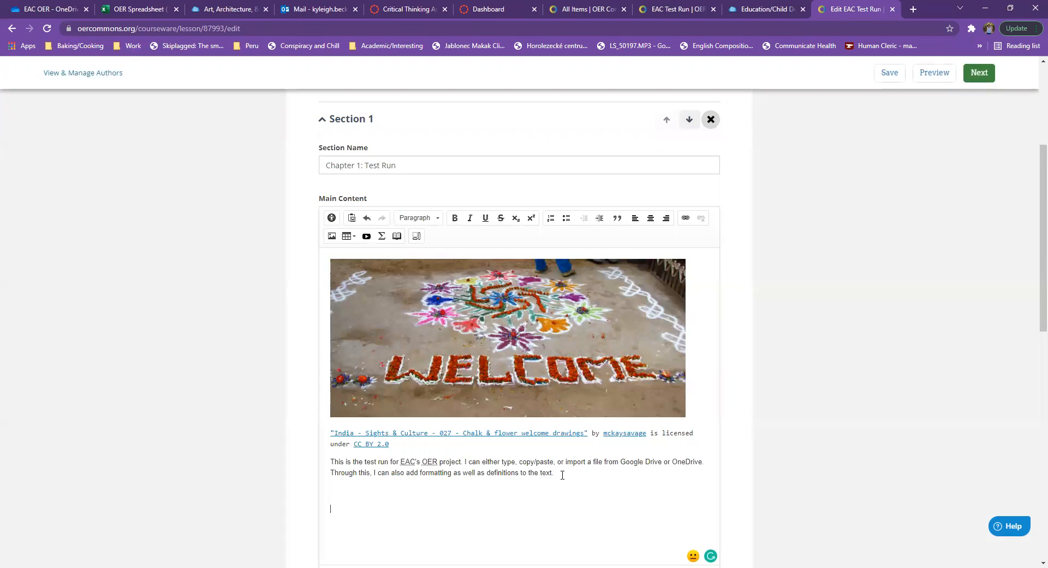
{"action": "scroll", "coordinate": [562, 474], "scroll_direction": "down", "scroll_amount": 5}
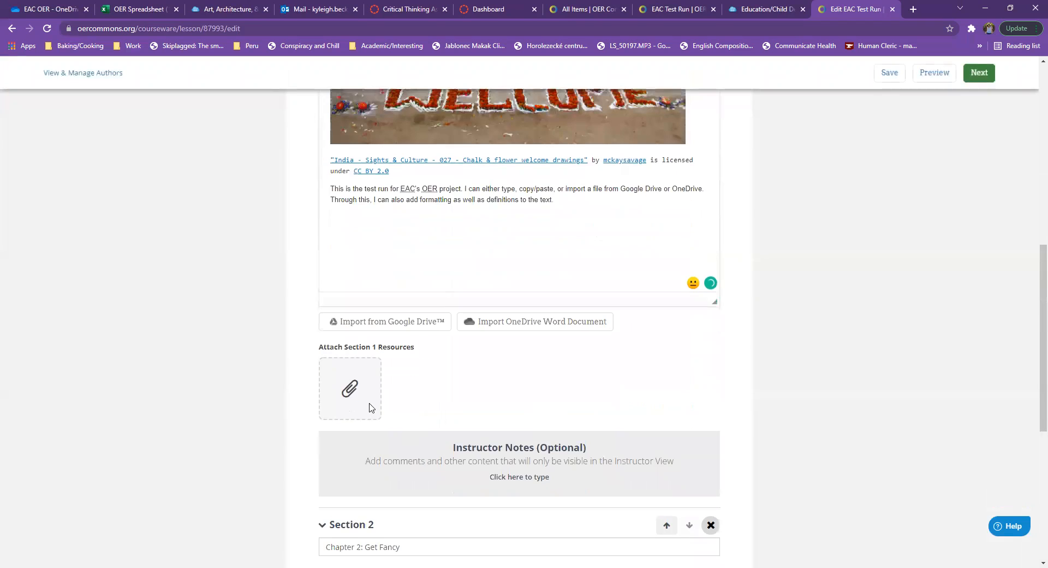
{"action": "left_click", "coordinate": [384, 324]}
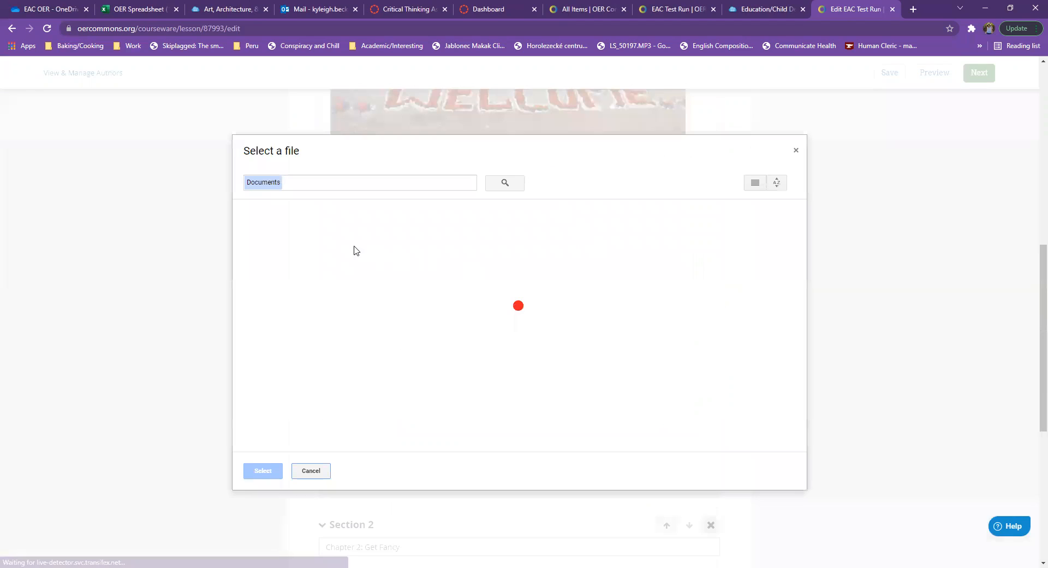
{"action": "left_click", "coordinate": [524, 272]}
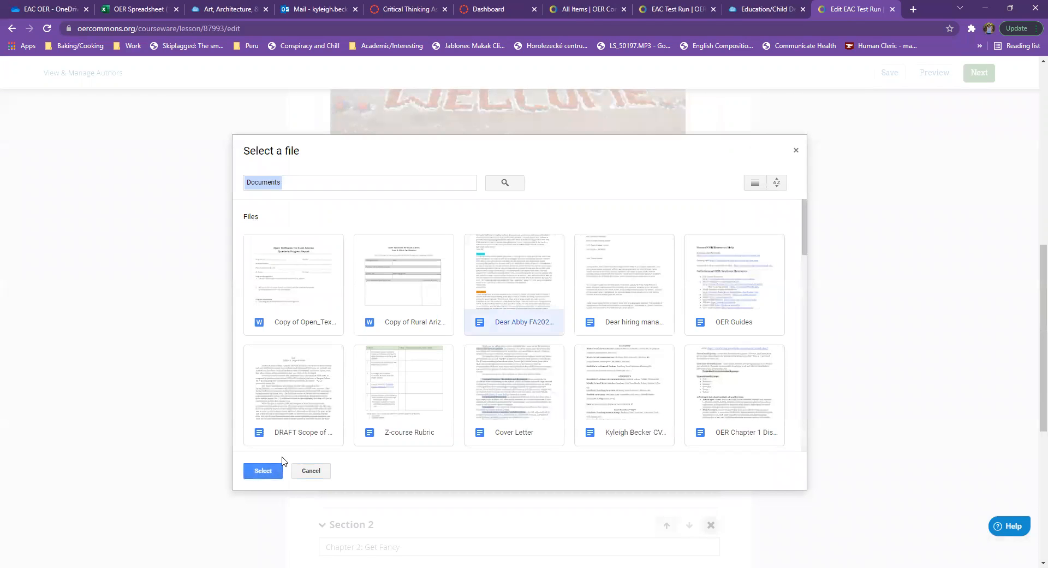
{"action": "left_click", "coordinate": [264, 471]}
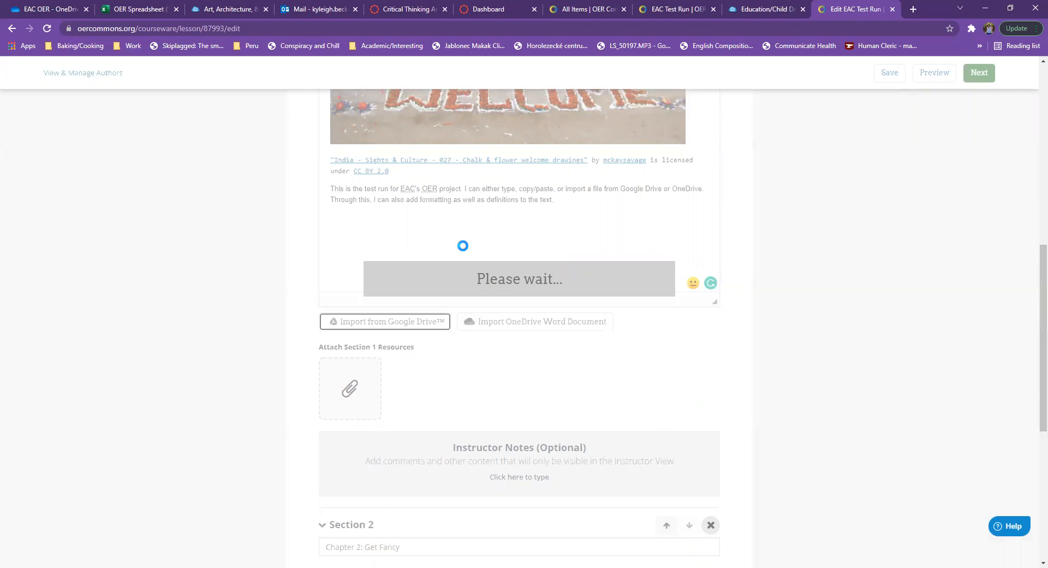
{"action": "scroll", "coordinate": [467, 249], "scroll_direction": "up", "scroll_amount": 7}
{"action": "scroll", "coordinate": [468, 248], "scroll_direction": "up", "scroll_amount": 2}
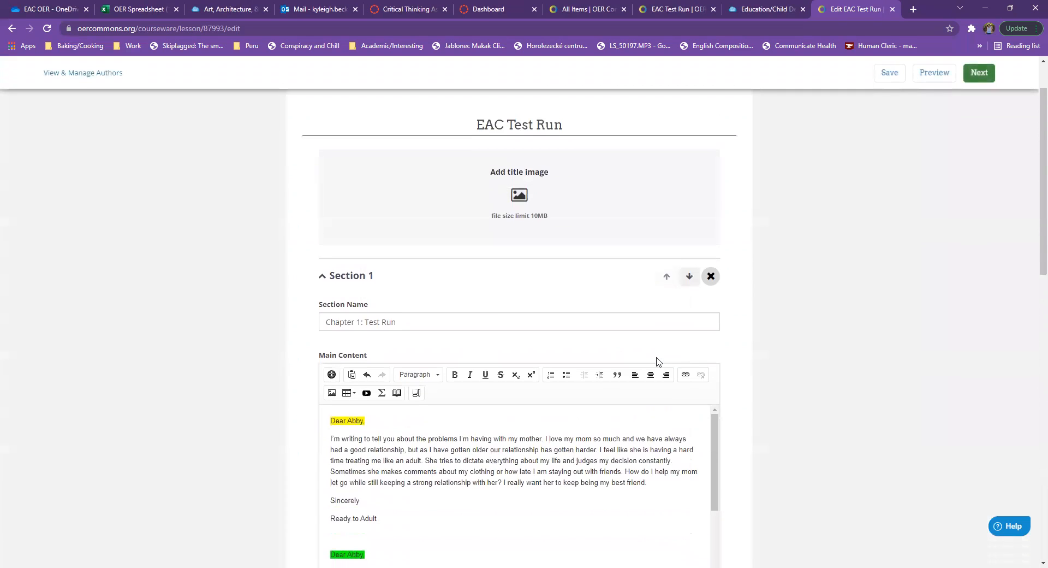
{"action": "scroll", "coordinate": [565, 341], "scroll_direction": "down", "scroll_amount": 15}
{"action": "scroll", "coordinate": [635, 371], "scroll_direction": "down", "scroll_amount": 10}
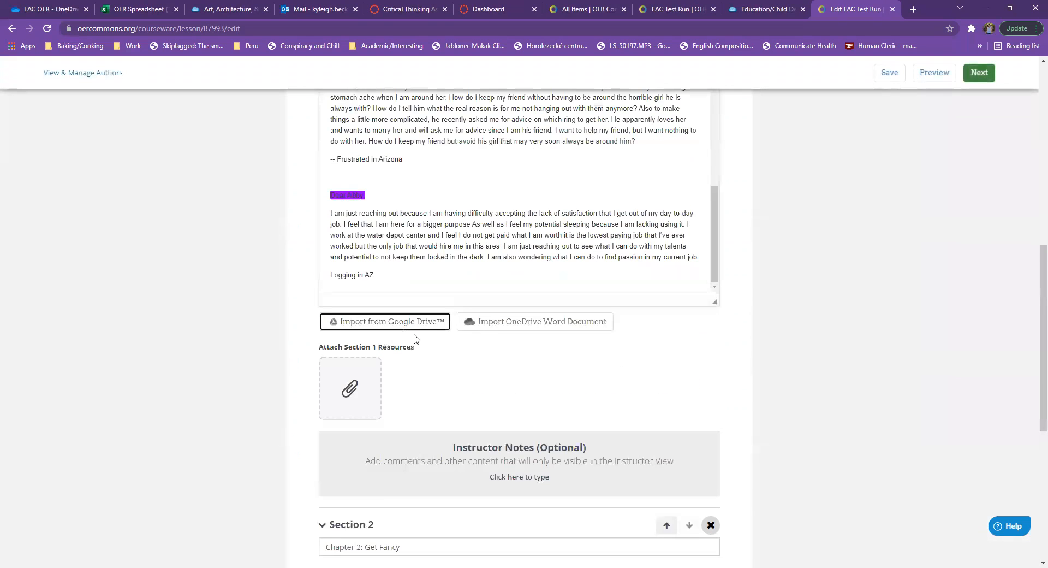
{"action": "scroll", "coordinate": [442, 373], "scroll_direction": "down", "scroll_amount": 2}
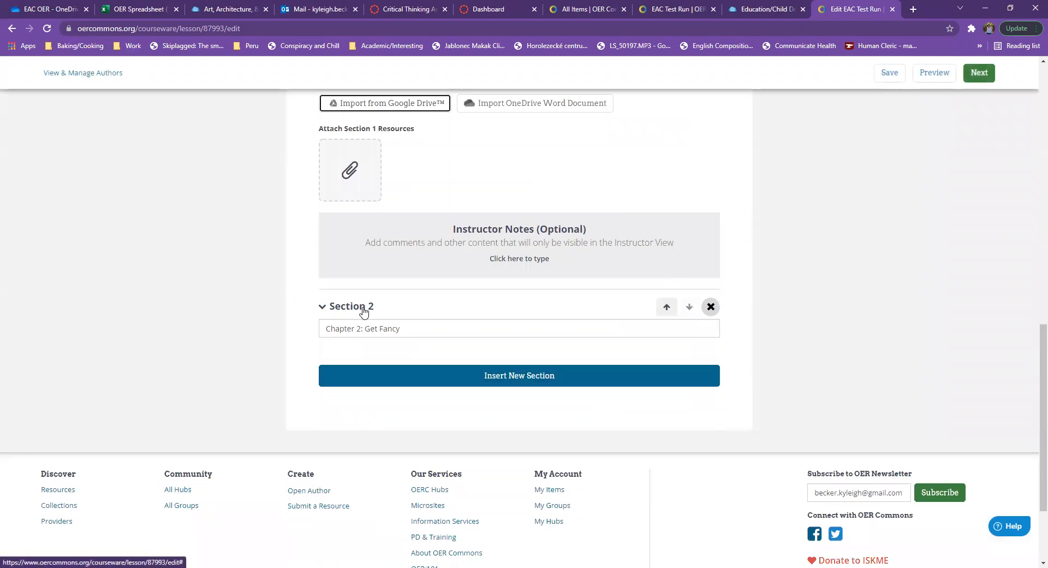
{"action": "scroll", "coordinate": [492, 367], "scroll_direction": "up", "scroll_amount": 9}
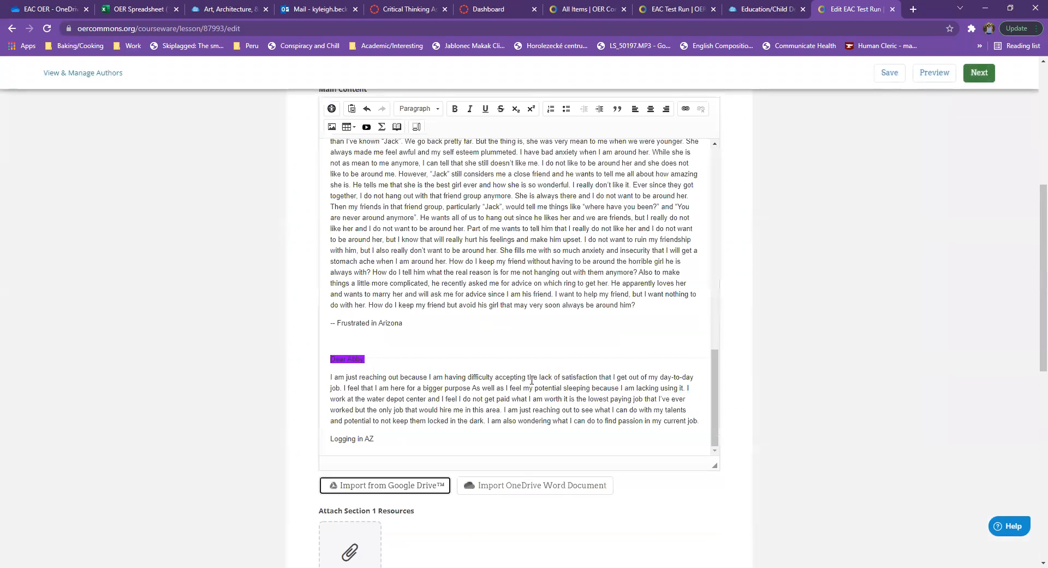
{"action": "key", "text": "ctrl+z"}
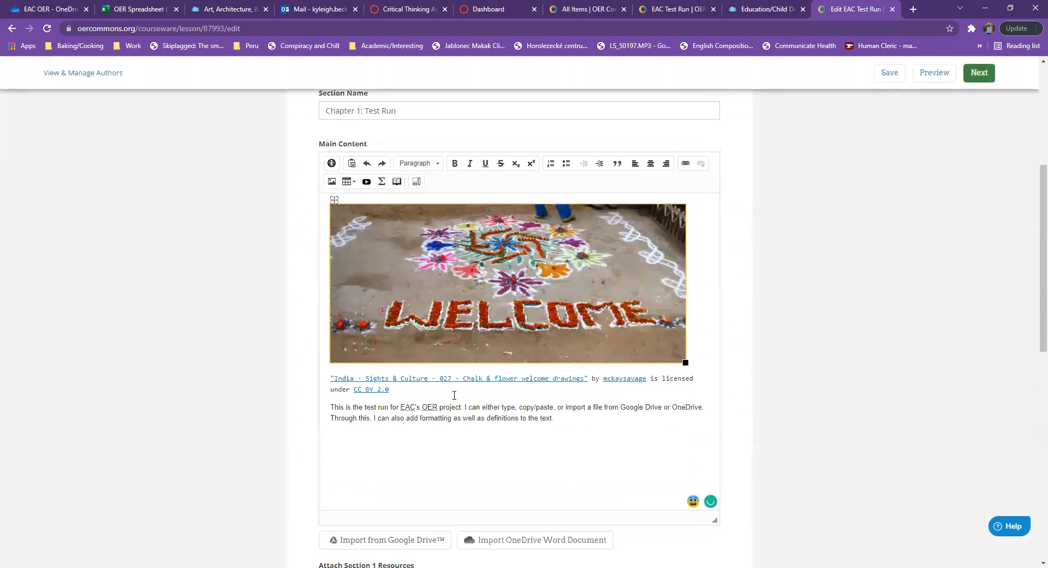
Add the line "For your homework, go to section" below the existing text in Section 1's main content
{"action": "scroll", "coordinate": [398, 388], "scroll_direction": "down", "scroll_amount": 3}
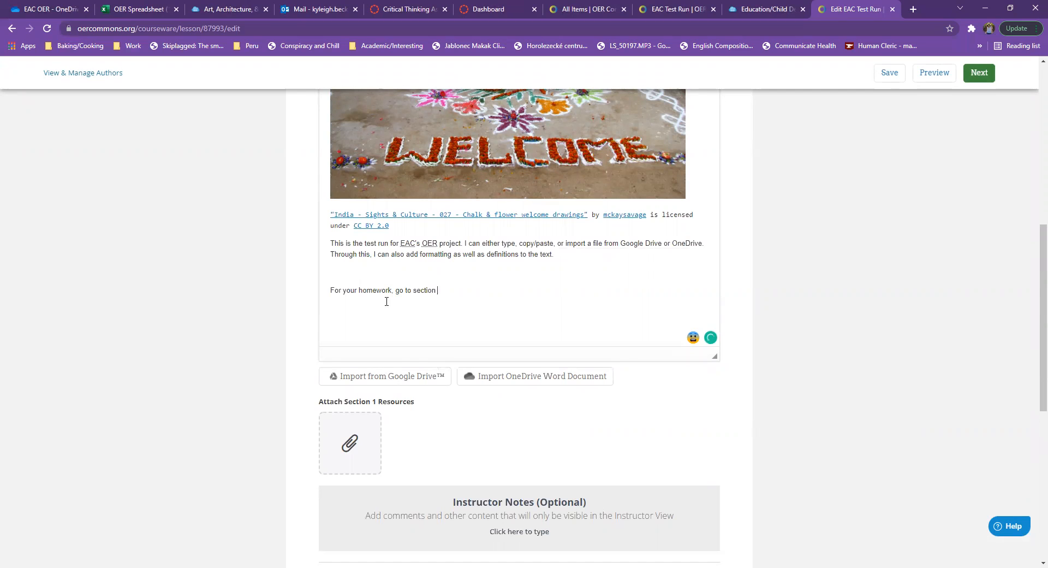
{"action": "left_click", "coordinate": [455, 287]}
Insert a new section after Section 2 and name it "Section 3: Homework"
{"action": "scroll", "coordinate": [478, 291], "scroll_direction": "down", "scroll_amount": 4}
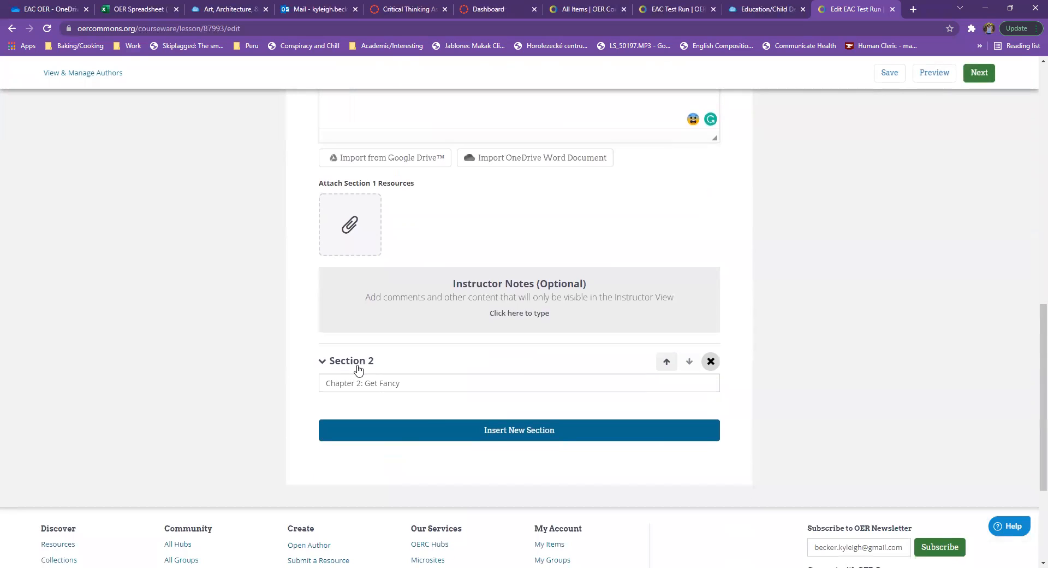
{"action": "left_click", "coordinate": [448, 425]}
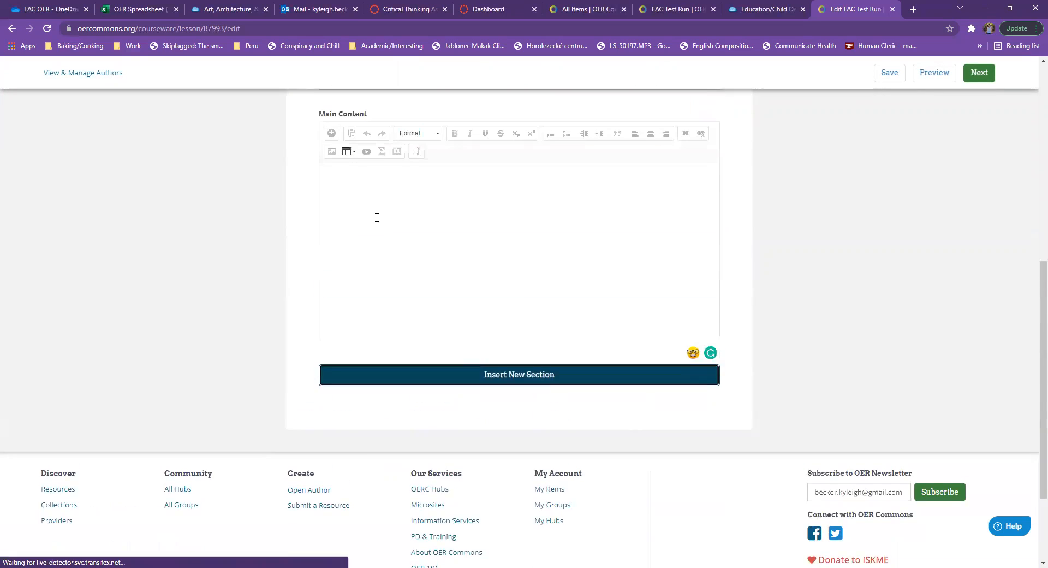
{"action": "scroll", "coordinate": [365, 187], "scroll_direction": "up", "scroll_amount": 3}
{"action": "left_click", "coordinate": [368, 242]}
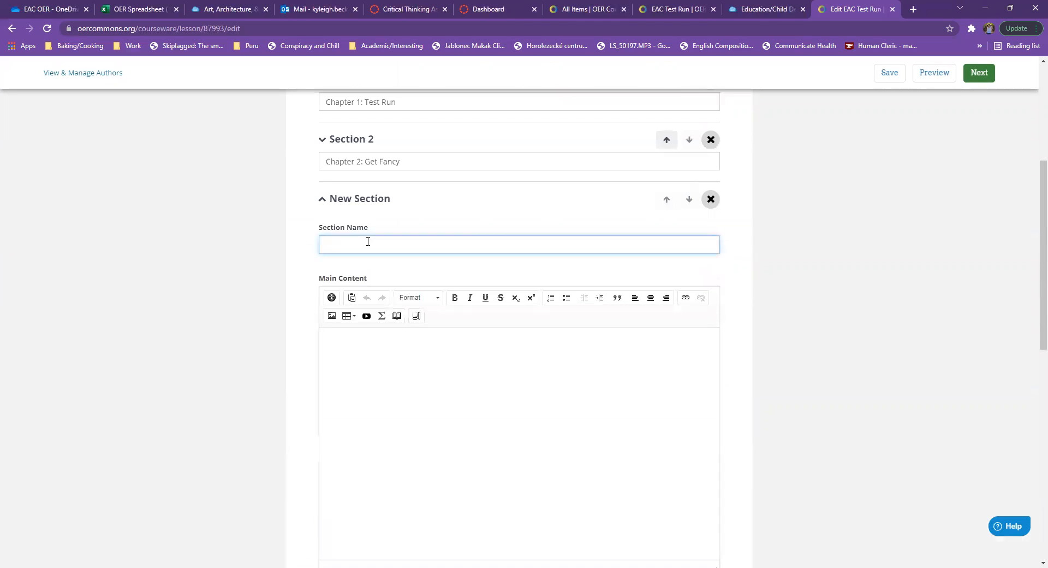
{"action": "type", "text": "Section 3: Homework"}
Import the Dear Abby document from Google Drive into the new homework section's main content
{"action": "left_click", "coordinate": [475, 374]}
{"action": "scroll", "coordinate": [367, 382], "scroll_direction": "down", "scroll_amount": 5}
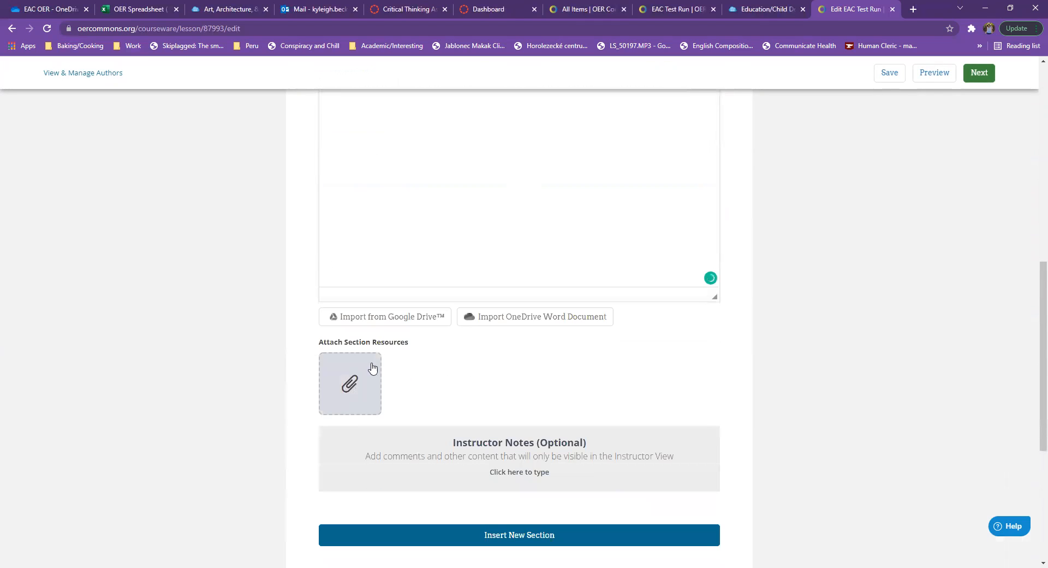
{"action": "left_click", "coordinate": [369, 322]}
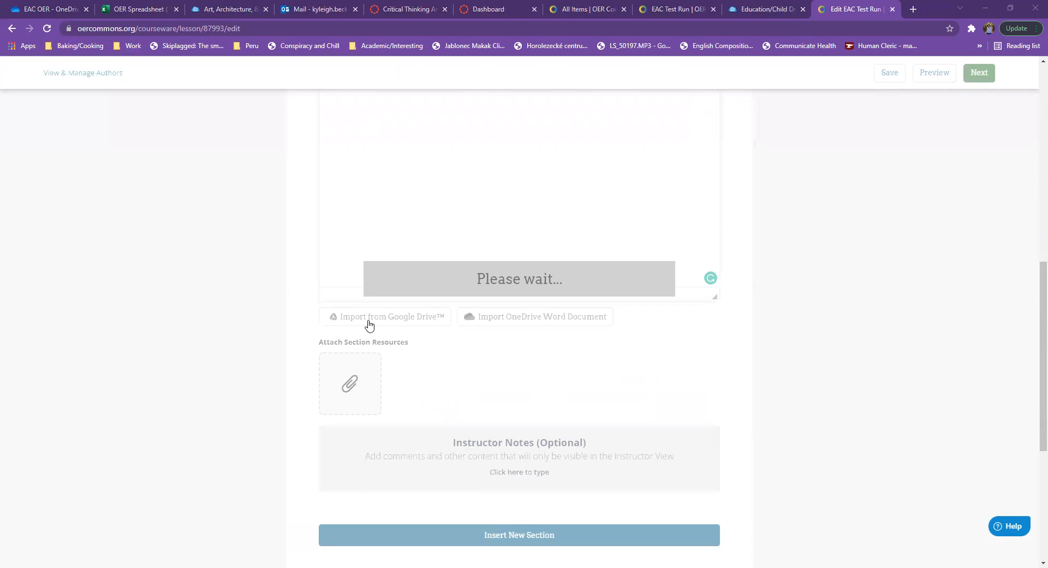
{"action": "left_click", "coordinate": [529, 281]}
{"action": "left_click", "coordinate": [264, 470]}
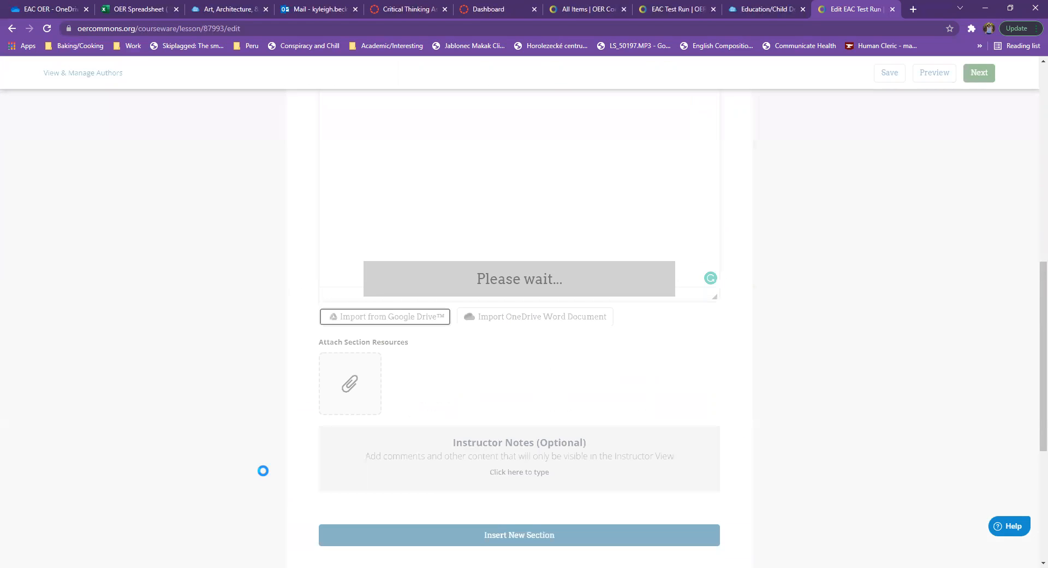
Expand Section 2 and Section 1 above the new homework section
{"action": "scroll", "coordinate": [551, 376], "scroll_direction": "up", "scroll_amount": 10}
{"action": "scroll", "coordinate": [600, 365], "scroll_direction": "down", "scroll_amount": 3}
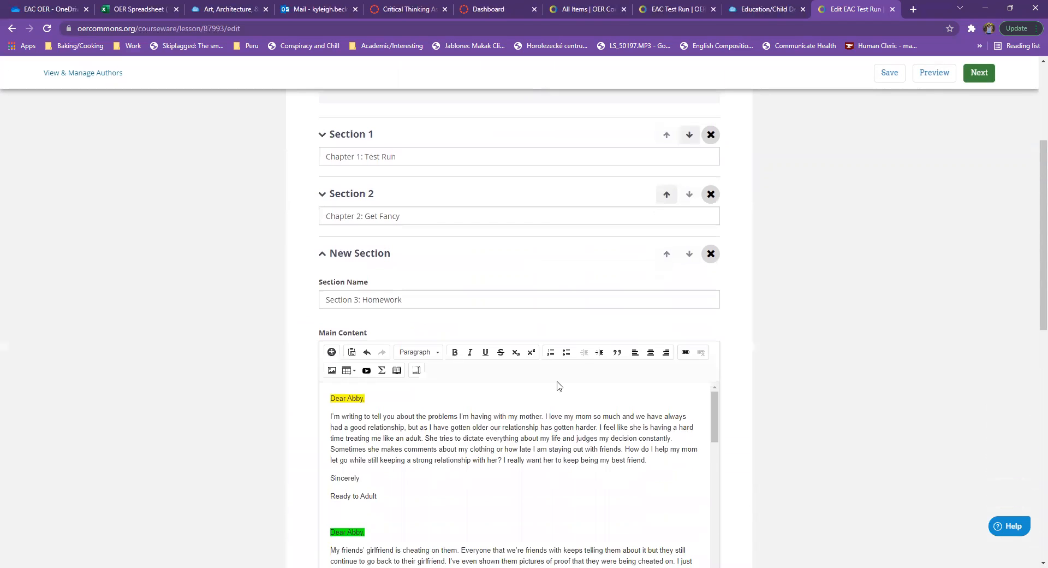
{"action": "scroll", "coordinate": [559, 384], "scroll_direction": "down", "scroll_amount": 2}
{"action": "scroll", "coordinate": [560, 387], "scroll_direction": "up", "scroll_amount": 4}
{"action": "scroll", "coordinate": [560, 388], "scroll_direction": "down", "scroll_amount": 3}
{"action": "scroll", "coordinate": [546, 382], "scroll_direction": "up", "scroll_amount": 3}
{"action": "left_click", "coordinate": [339, 306]}
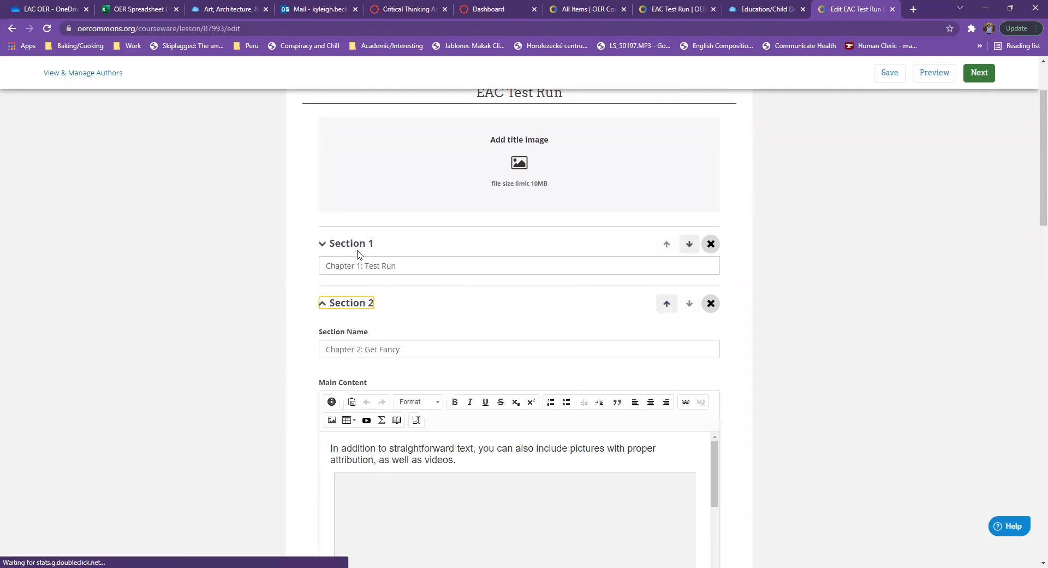
{"action": "left_click", "coordinate": [355, 247]}
Review the homework line, the EAC definition and the welcome picture in Section 1's main content
{"action": "scroll", "coordinate": [515, 333], "scroll_direction": "down", "scroll_amount": 3}
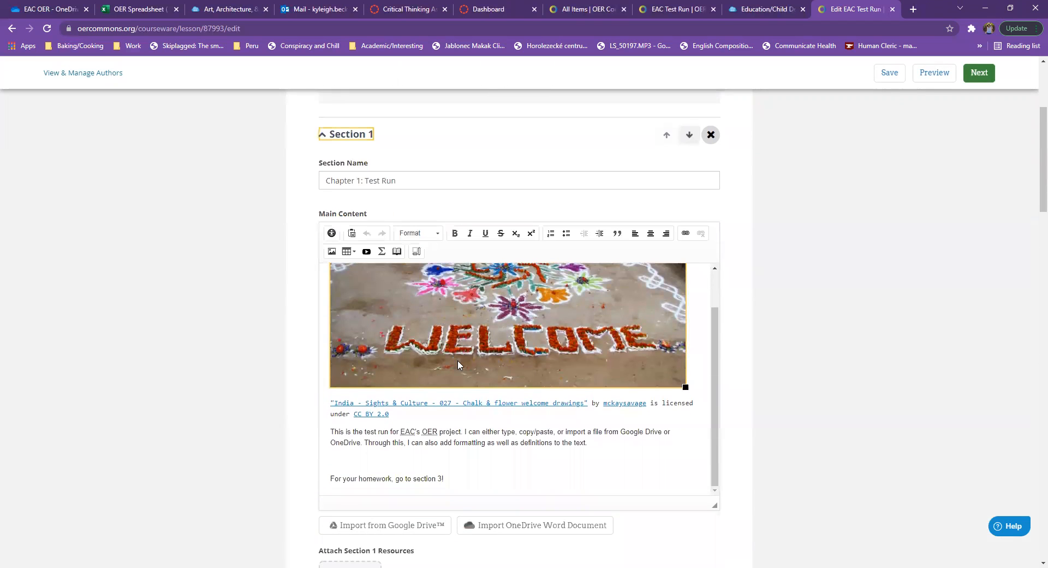
{"action": "left_click_drag", "start_coordinate": [441, 479], "coordinate": [412, 482]}
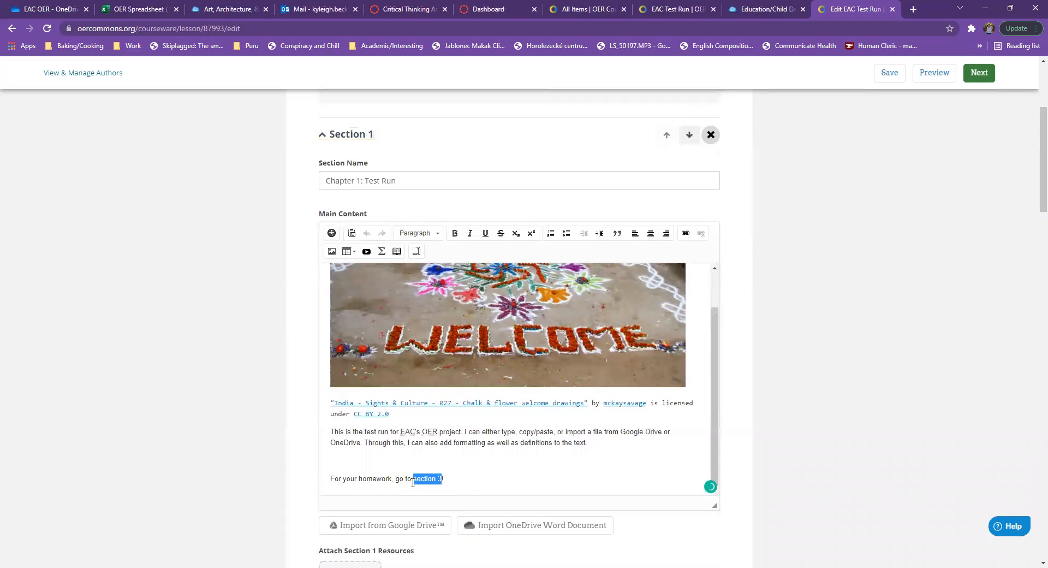
{"action": "left_click", "coordinate": [510, 454]}
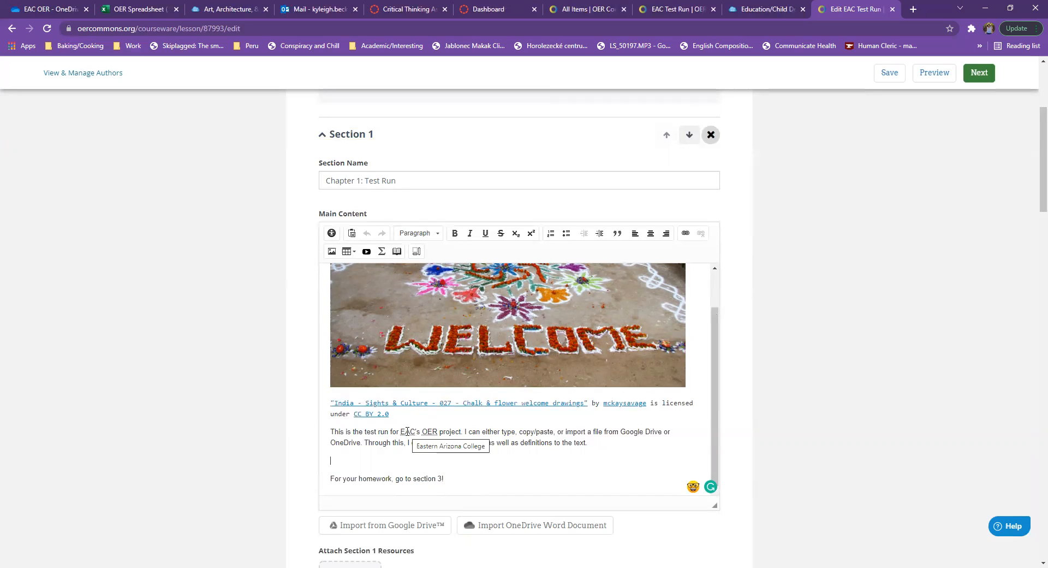
{"action": "left_click", "coordinate": [457, 361]}
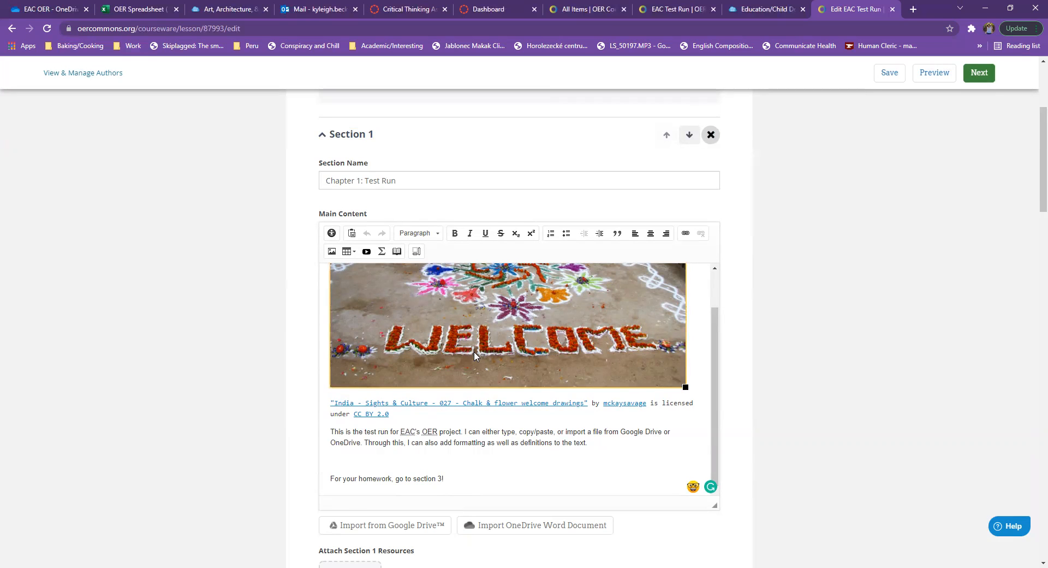
Attach the "casserole meme" image file from Downloads as a Section 1 resource and save it
{"action": "scroll", "coordinate": [472, 356], "scroll_direction": "down", "scroll_amount": 1}
{"action": "scroll", "coordinate": [391, 357], "scroll_direction": "down", "scroll_amount": 3}
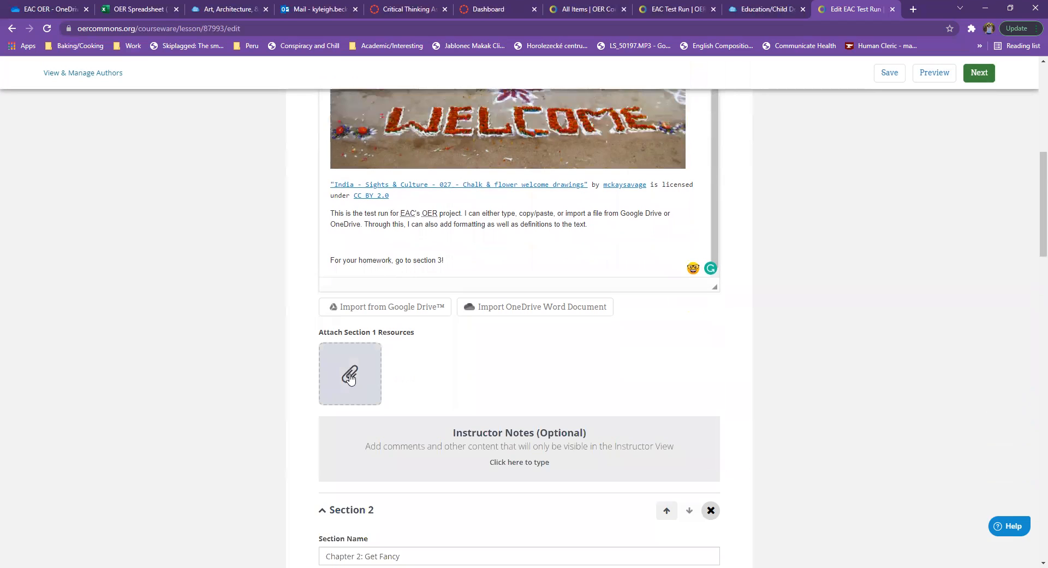
{"action": "left_click", "coordinate": [351, 380]}
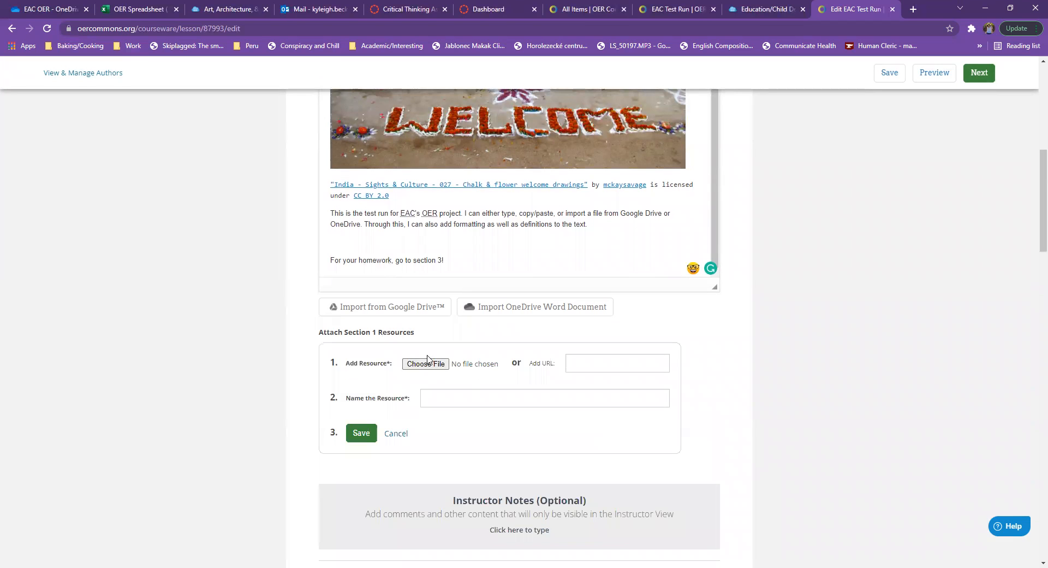
{"action": "left_click", "coordinate": [426, 364]}
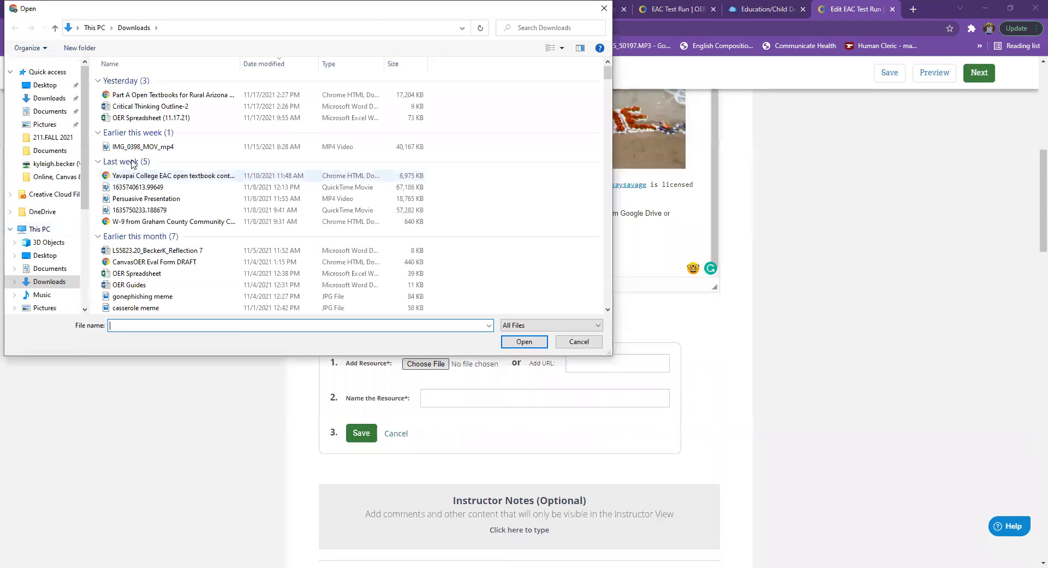
{"action": "scroll", "coordinate": [227, 188], "scroll_direction": "down", "scroll_amount": 2}
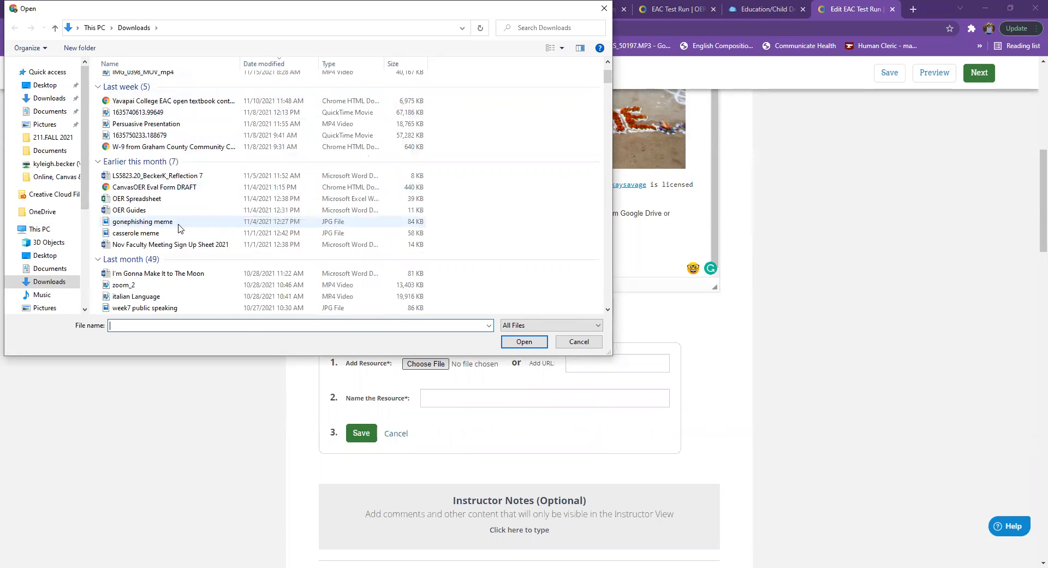
{"action": "left_click", "coordinate": [136, 233]}
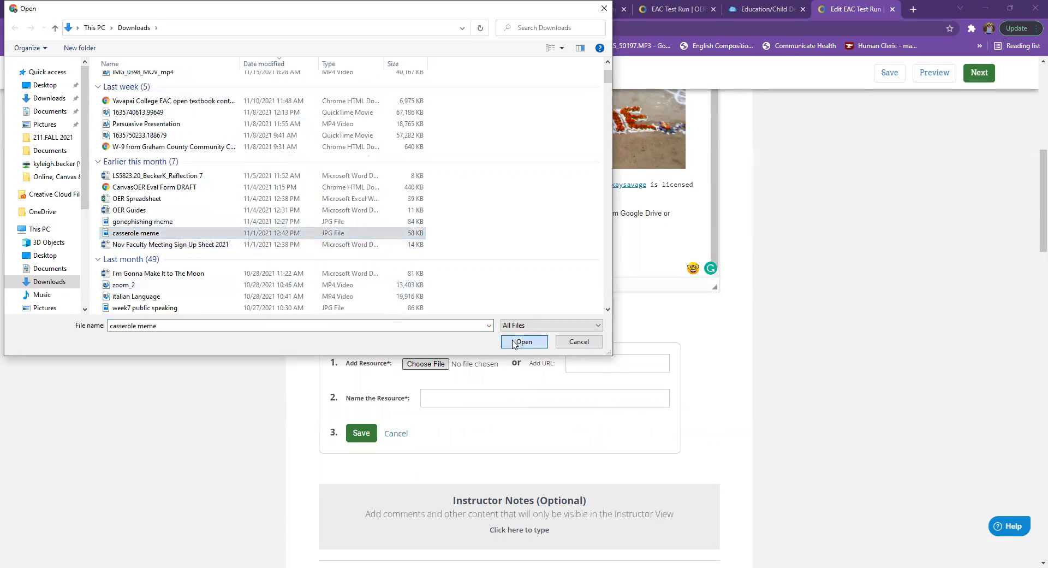
{"action": "left_click", "coordinate": [514, 344]}
{"action": "left_click", "coordinate": [361, 433]}
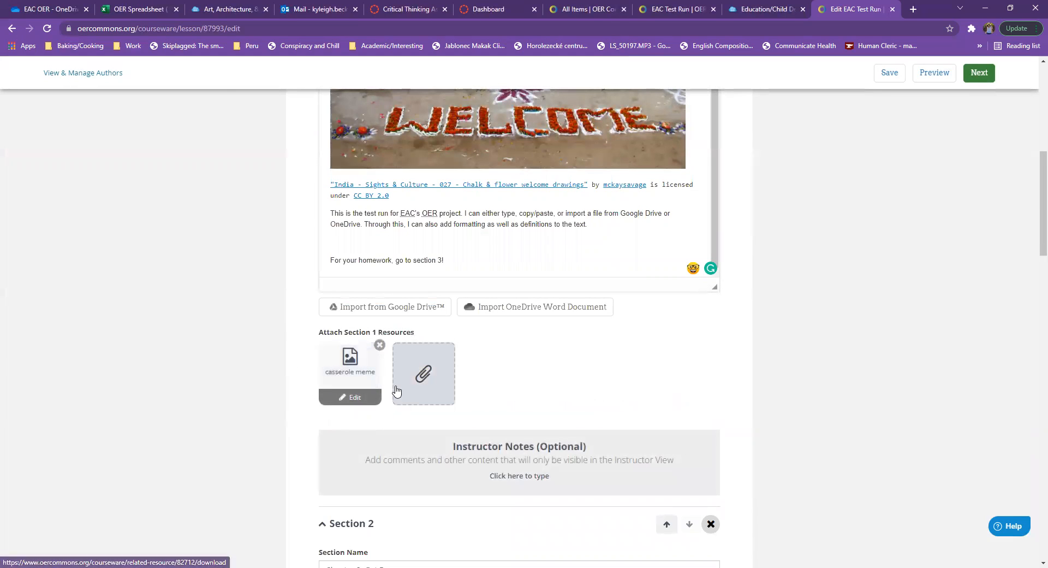
Add the instructor note "For instructors: meme explanation flsakdjflkdsjflksadf" to Section 1
{"action": "scroll", "coordinate": [525, 355], "scroll_direction": "down", "scroll_amount": 2}
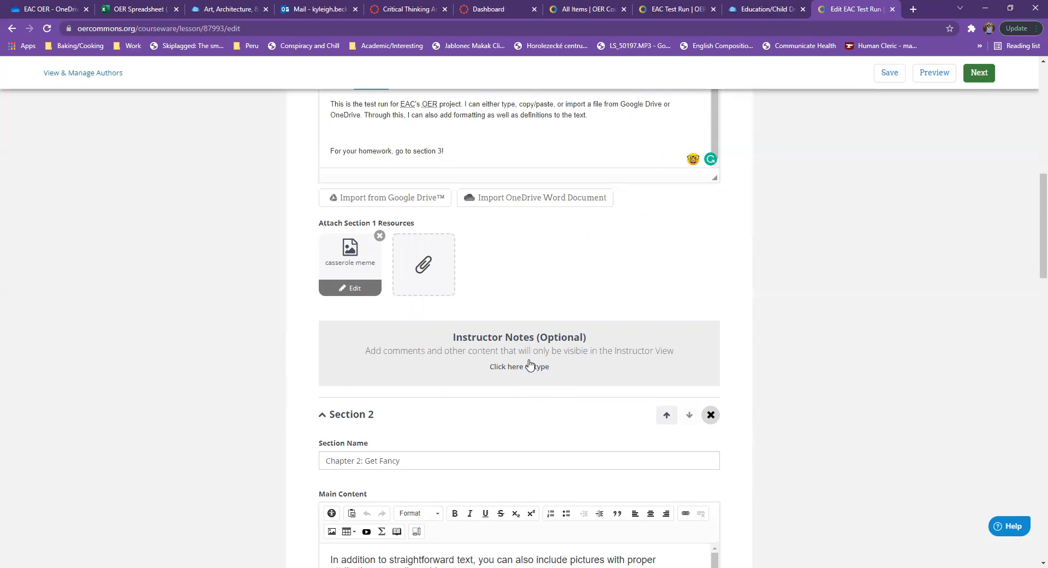
{"action": "left_click", "coordinate": [535, 367]}
{"action": "scroll", "coordinate": [453, 407], "scroll_direction": "down", "scroll_amount": 2}
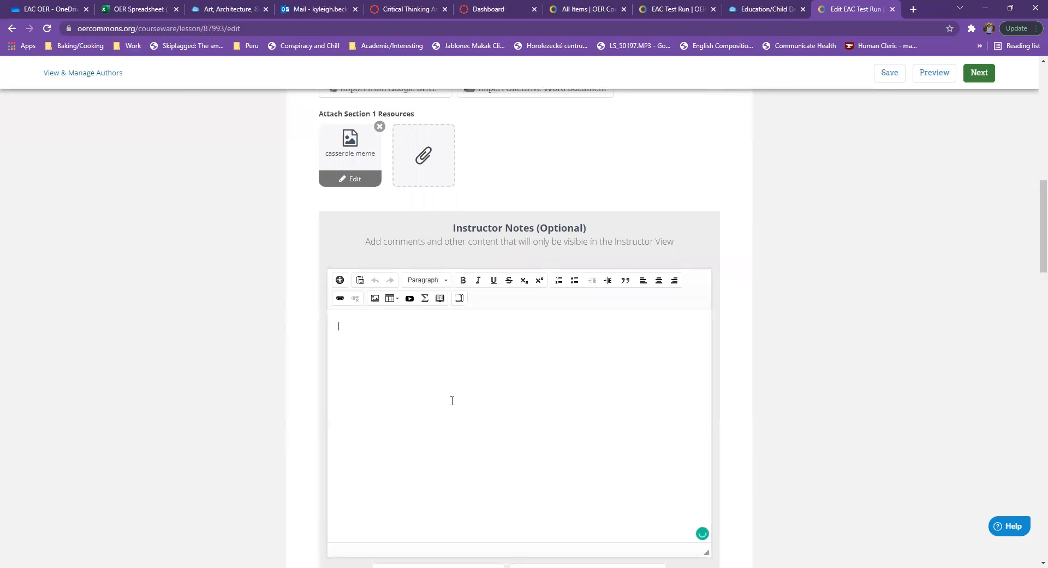
{"action": "type", "text": "For instructors: meme explanation"}
{"action": "scroll", "coordinate": [478, 330], "scroll_direction": "down", "scroll_amount": 2}
{"action": "type", "text": "flsakdjflkdsjflksadf"}
{"action": "scroll", "coordinate": [462, 294], "scroll_direction": "up", "scroll_amount": 3}
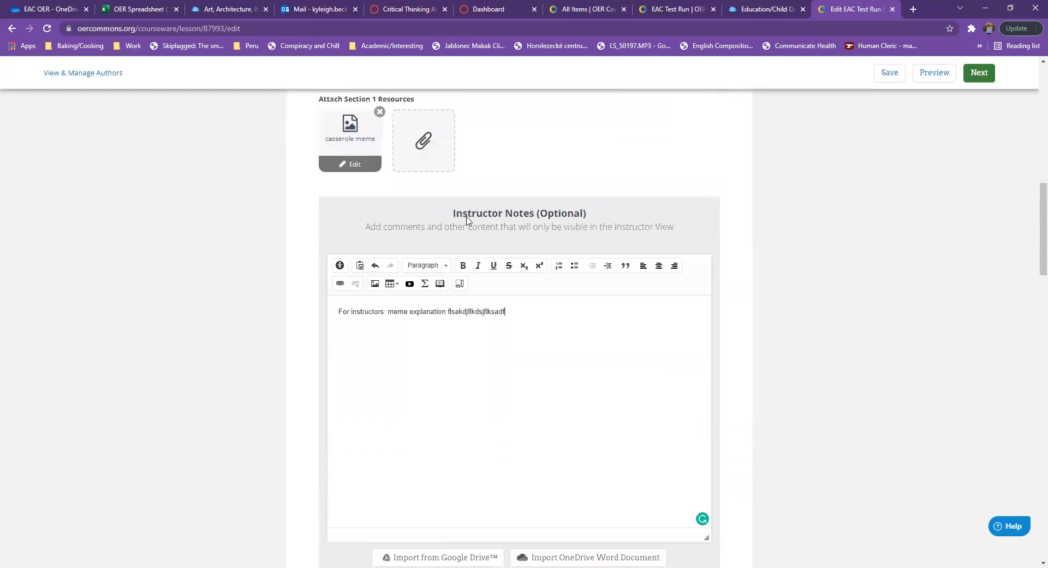
Examine Section 2's opening text, embedded video and in-text heading, along with the editor's video and paragraph format options
{"action": "scroll", "coordinate": [432, 248], "scroll_direction": "down", "scroll_amount": 5}
{"action": "left_click", "coordinate": [350, 411]}
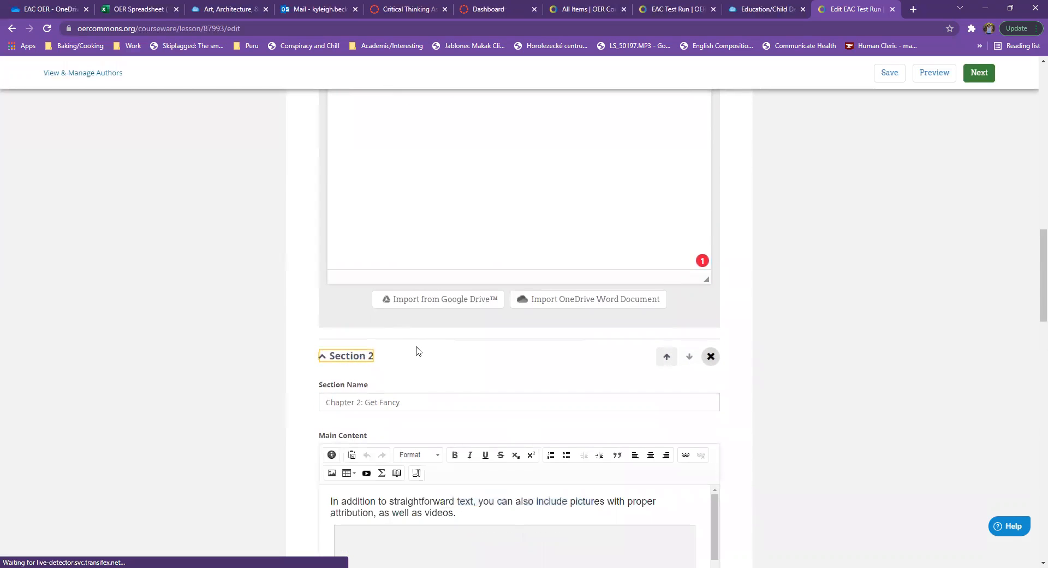
{"action": "scroll", "coordinate": [425, 343], "scroll_direction": "down", "scroll_amount": 4}
{"action": "left_click_drag", "start_coordinate": [458, 295], "coordinate": [335, 281]}
{"action": "left_click", "coordinate": [473, 296]}
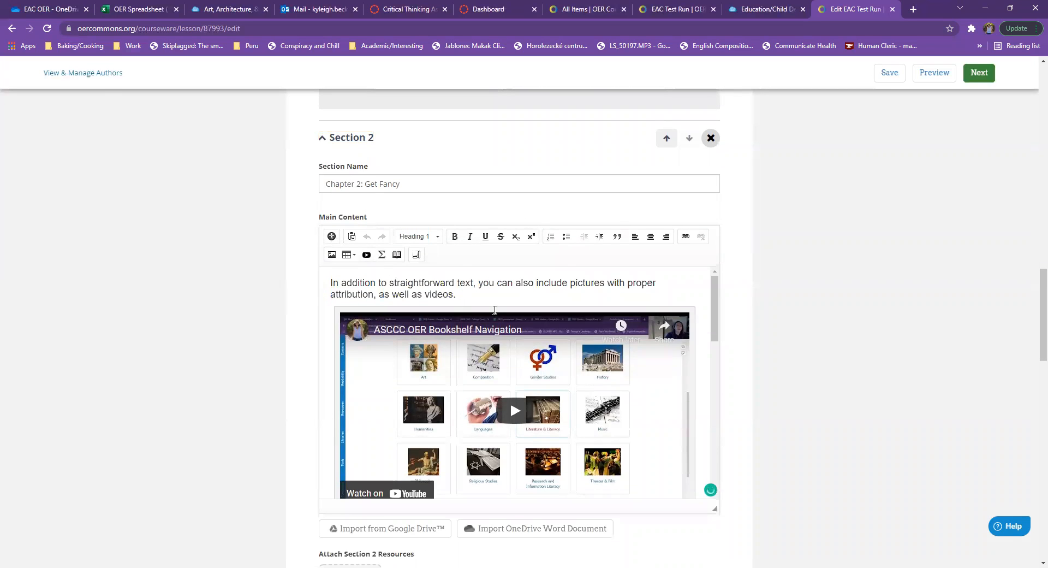
{"action": "scroll", "coordinate": [488, 288], "scroll_direction": "down", "scroll_amount": 3}
{"action": "scroll", "coordinate": [486, 305], "scroll_direction": "up", "scroll_amount": 3}
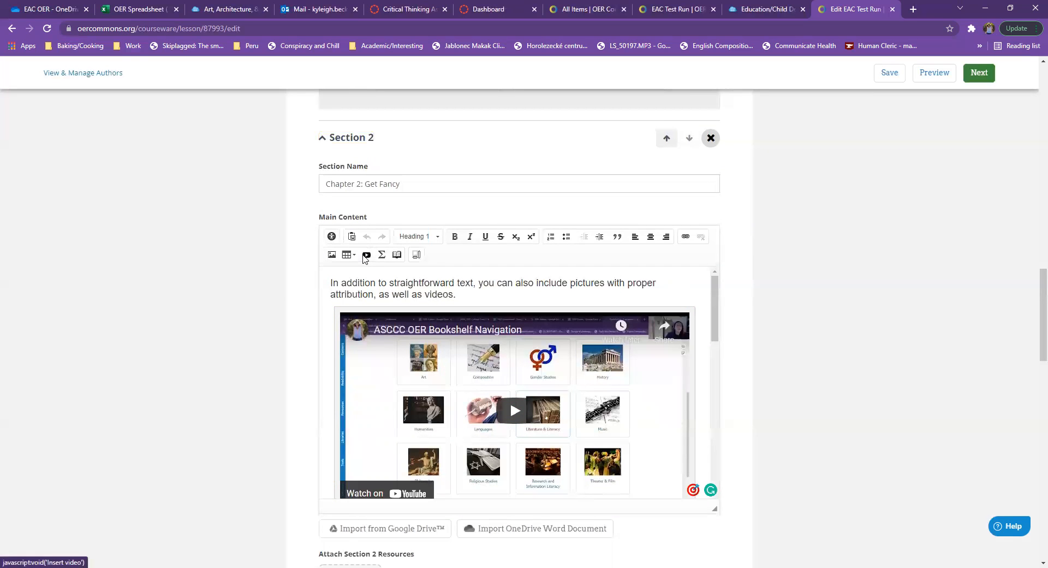
{"action": "scroll", "coordinate": [504, 292], "scroll_direction": "down", "scroll_amount": 3}
{"action": "left_click_drag", "start_coordinate": [505, 377], "coordinate": [330, 378]}
{"action": "left_click", "coordinate": [386, 361]}
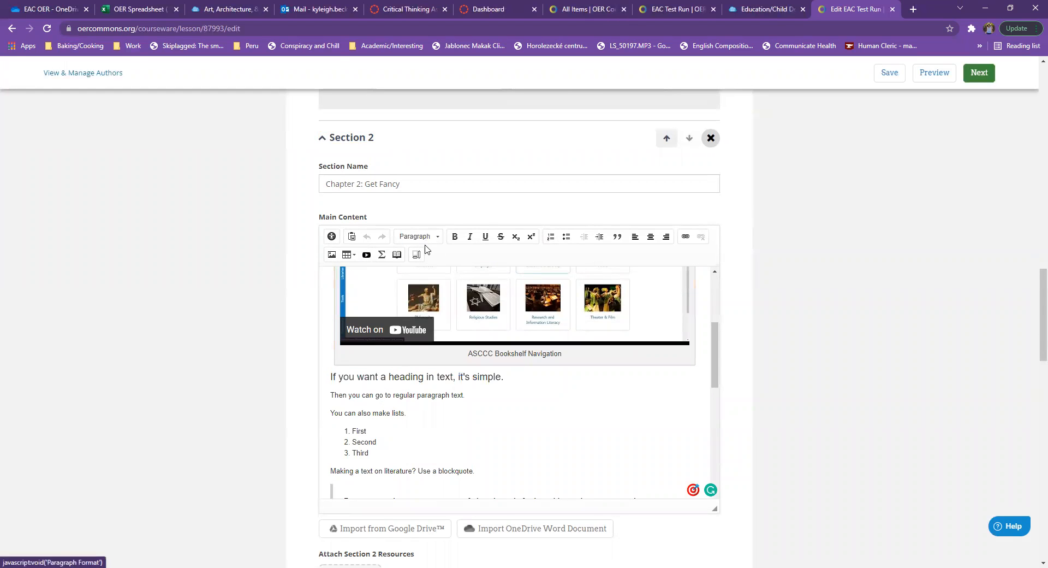
Examine Section 2's Gettysburg Address blockquote and the right-aligned author and date lines below it
{"action": "scroll", "coordinate": [392, 374], "scroll_direction": "down", "scroll_amount": 3}
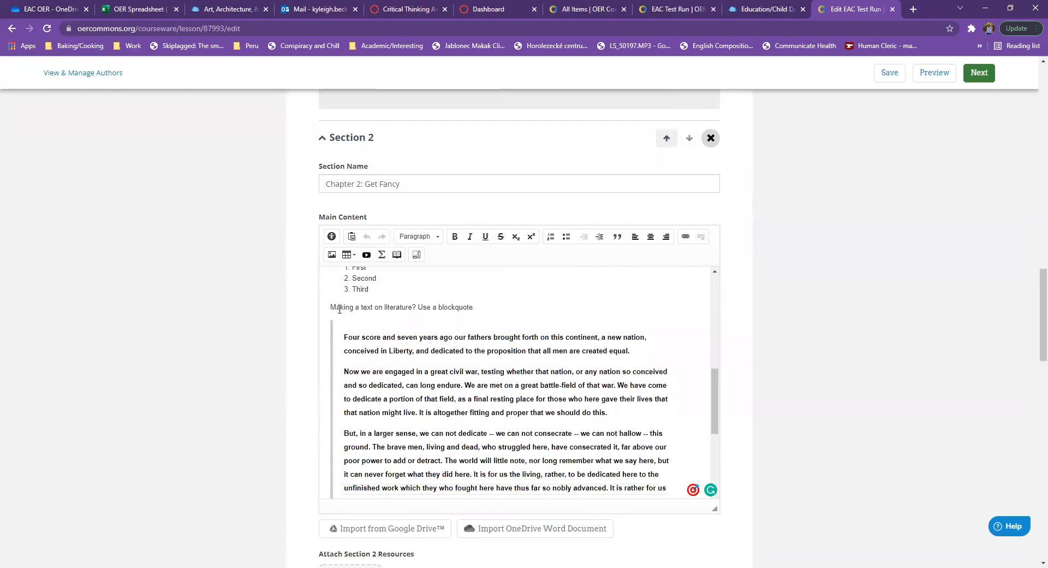
{"action": "left_click_drag", "start_coordinate": [329, 307], "coordinate": [495, 309]}
{"action": "left_click", "coordinate": [437, 319]}
{"action": "scroll", "coordinate": [371, 325], "scroll_direction": "down", "scroll_amount": 3}
{"action": "scroll", "coordinate": [386, 328], "scroll_direction": "up", "scroll_amount": 1}
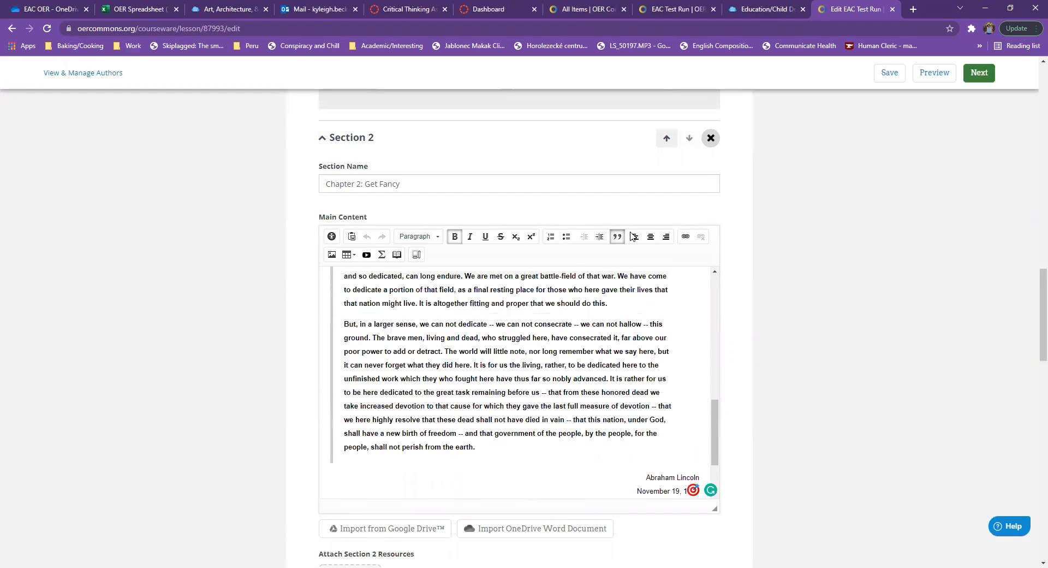
{"action": "scroll", "coordinate": [615, 419], "scroll_direction": "down", "scroll_amount": 2}
{"action": "left_click_drag", "start_coordinate": [644, 393], "coordinate": [701, 408]}
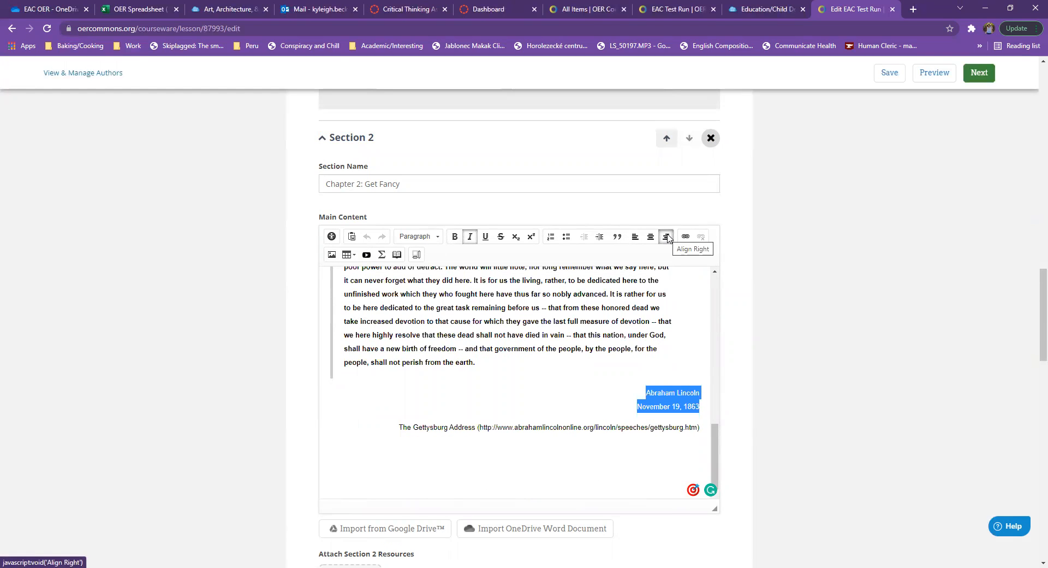
{"action": "left_click_drag", "start_coordinate": [479, 427], "coordinate": [693, 428]}
{"action": "key", "text": "ctrl+c"}
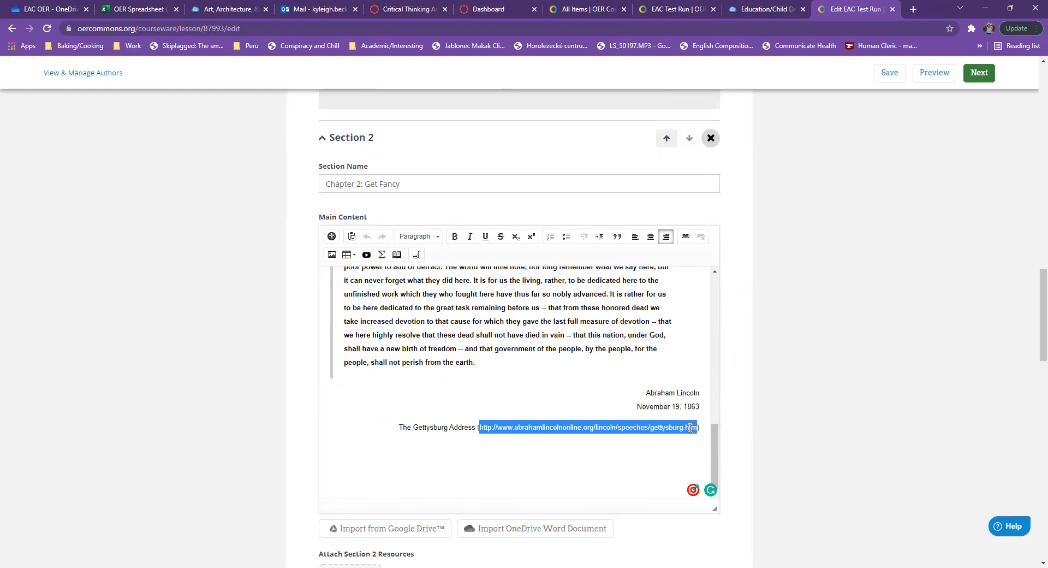
{"action": "left_click", "coordinate": [686, 236]}
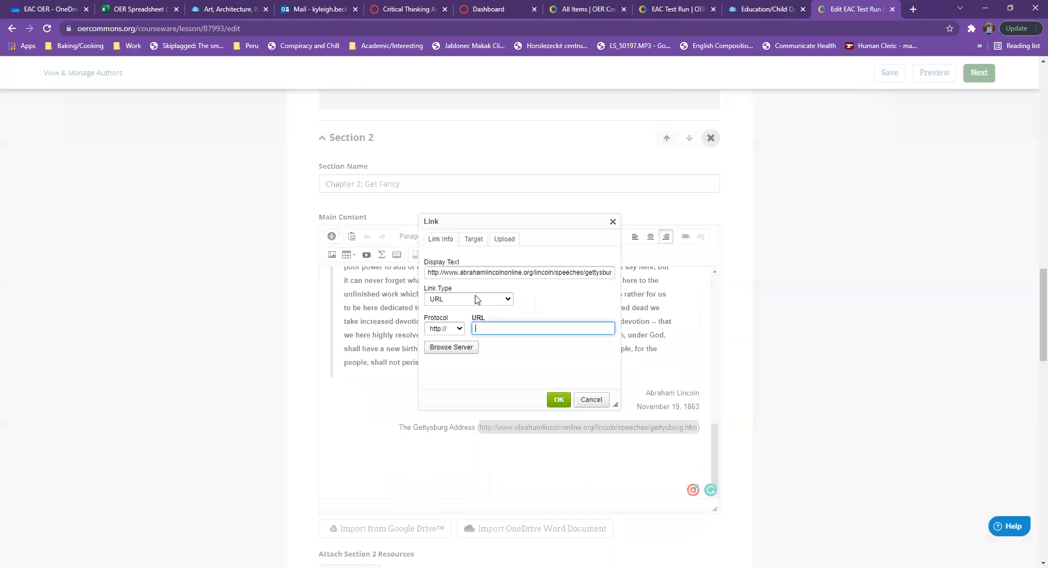
{"action": "key", "text": "ctrl+v"}
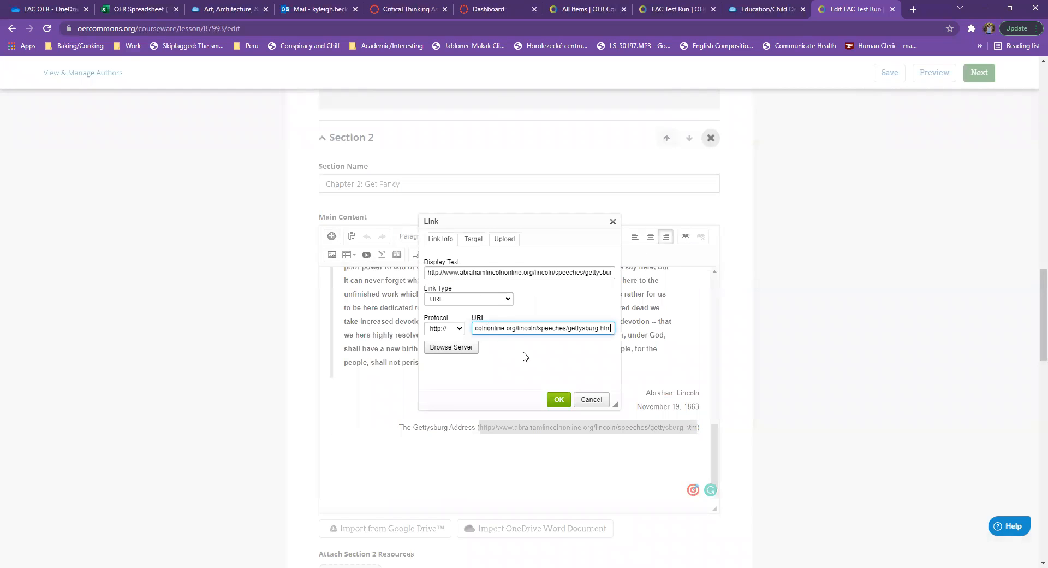
{"action": "left_click", "coordinate": [559, 399]}
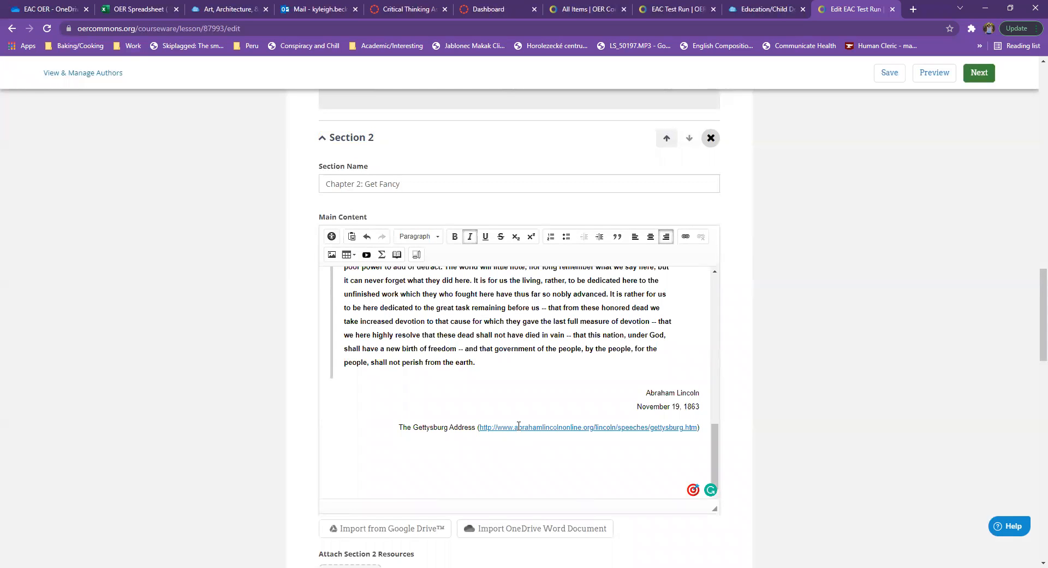
Above the first Section 3 letter, add "For homework, please read all the Dear Abby letters, and choose one to respond to. What do you think"
{"action": "scroll", "coordinate": [484, 306], "scroll_direction": "down", "scroll_amount": 3}
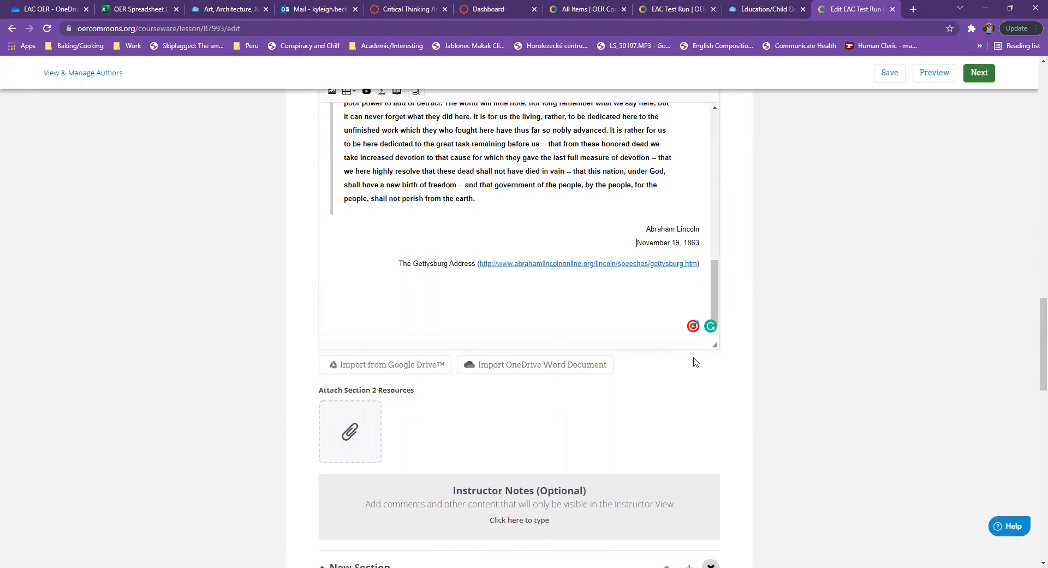
{"action": "scroll", "coordinate": [438, 370], "scroll_direction": "down", "scroll_amount": 5}
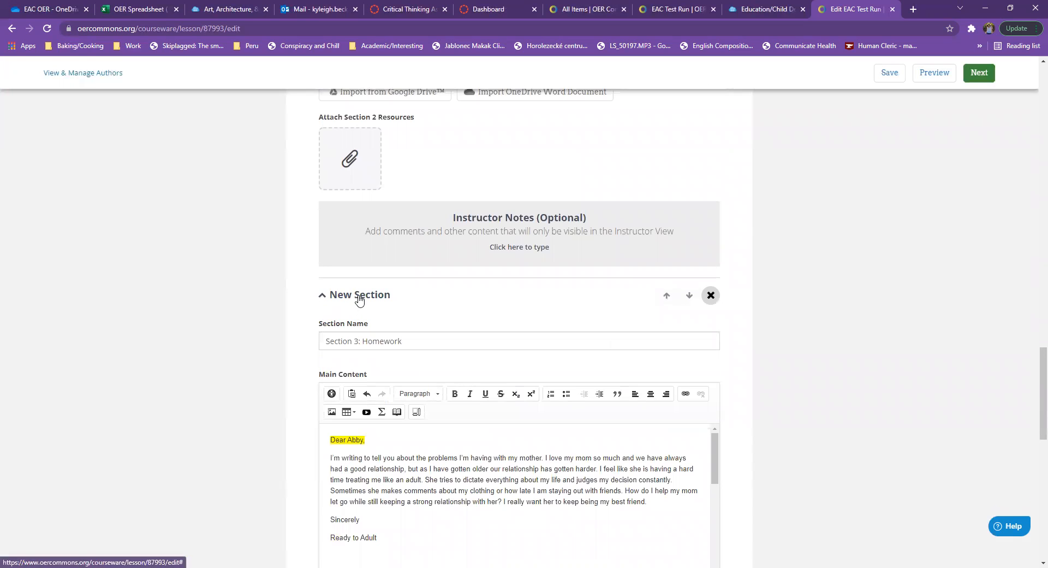
{"action": "scroll", "coordinate": [382, 311], "scroll_direction": "down", "scroll_amount": 3}
{"action": "scroll", "coordinate": [401, 306], "scroll_direction": "down", "scroll_amount": 2}
{"action": "scroll", "coordinate": [401, 306], "scroll_direction": "up", "scroll_amount": 8}
{"action": "scroll", "coordinate": [329, 222], "scroll_direction": "down", "scroll_amount": 4}
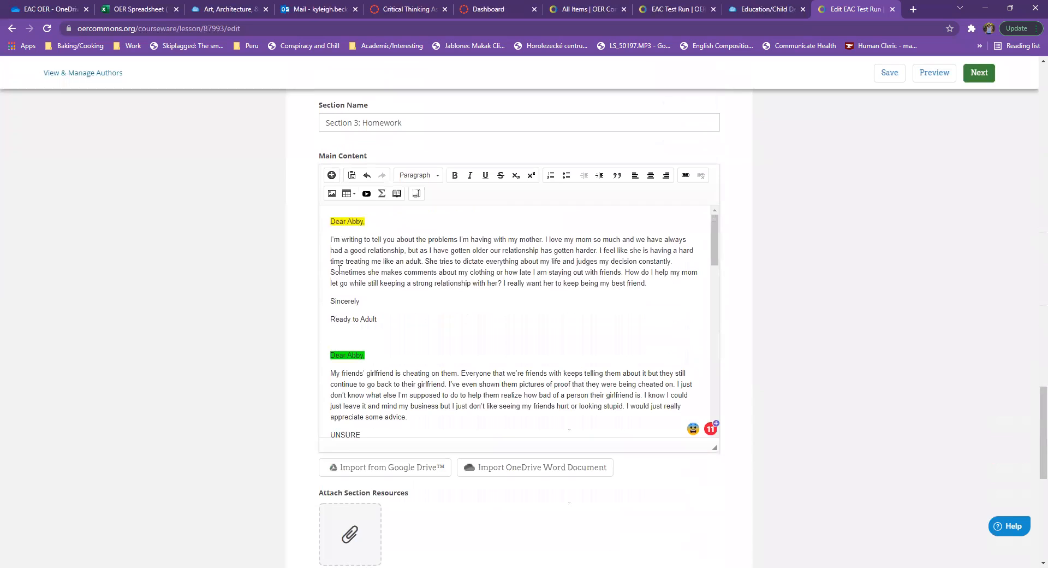
{"action": "key", "text": "Return"}
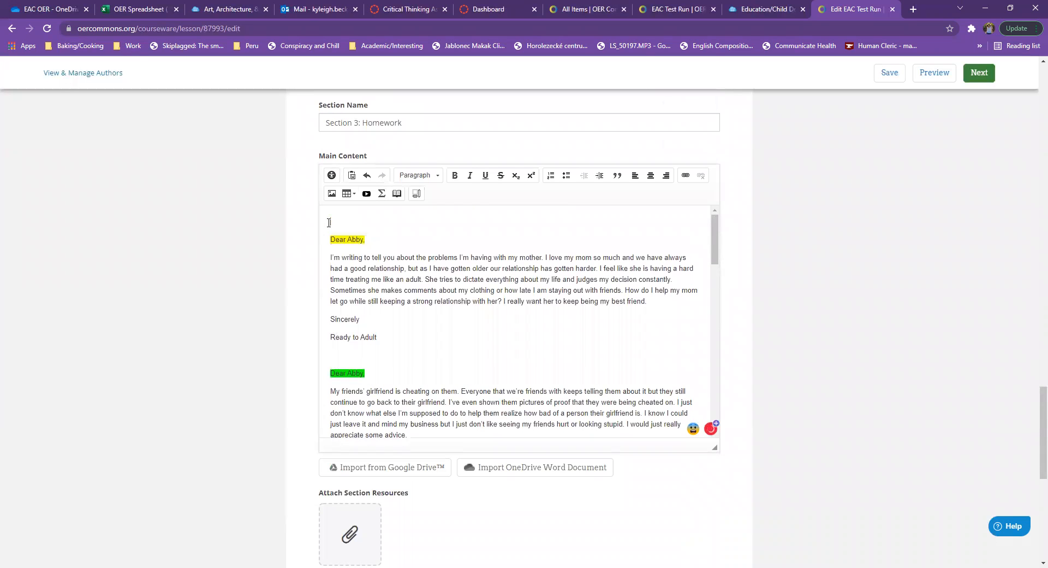
{"action": "key", "text": "BackSpace"}
{"action": "key", "text": "Return"}
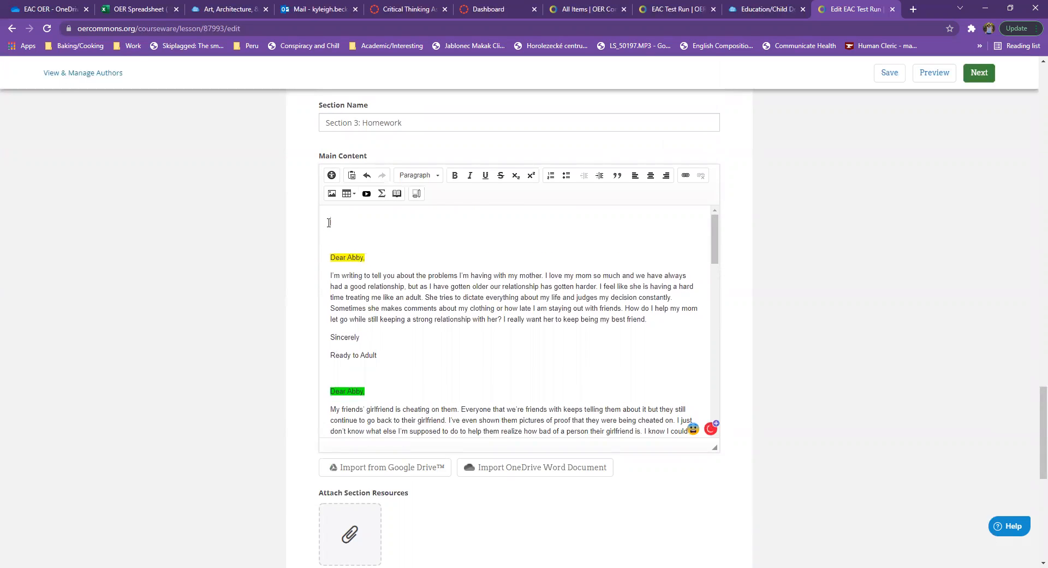
{"action": "type", "text": "For homework, pleaes "}
{"action": "type", "text": "read all the Dear"}
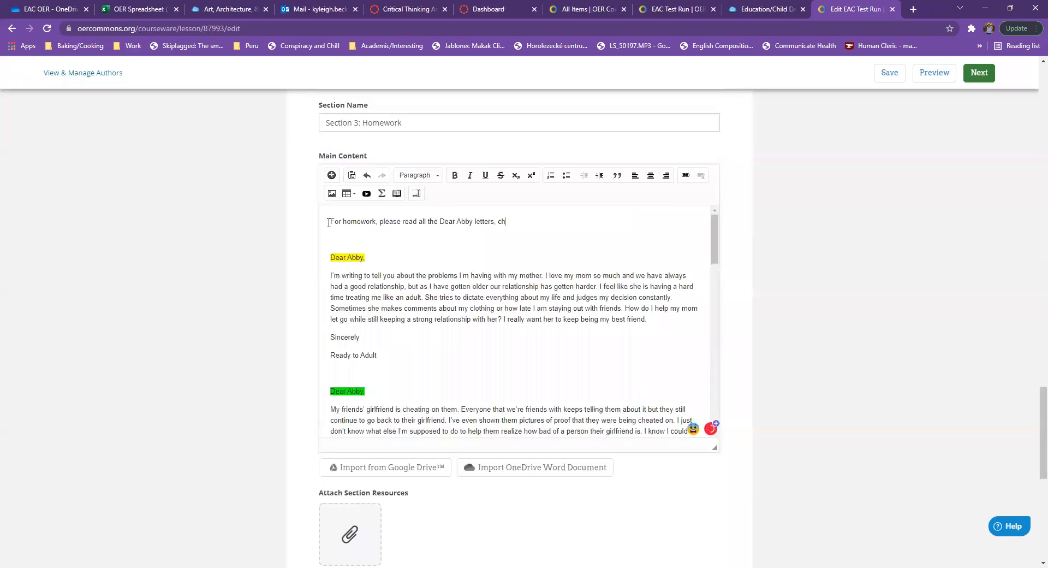
{"action": "type", "text": " Abby letters, and choose one to respond to. What do you think"}
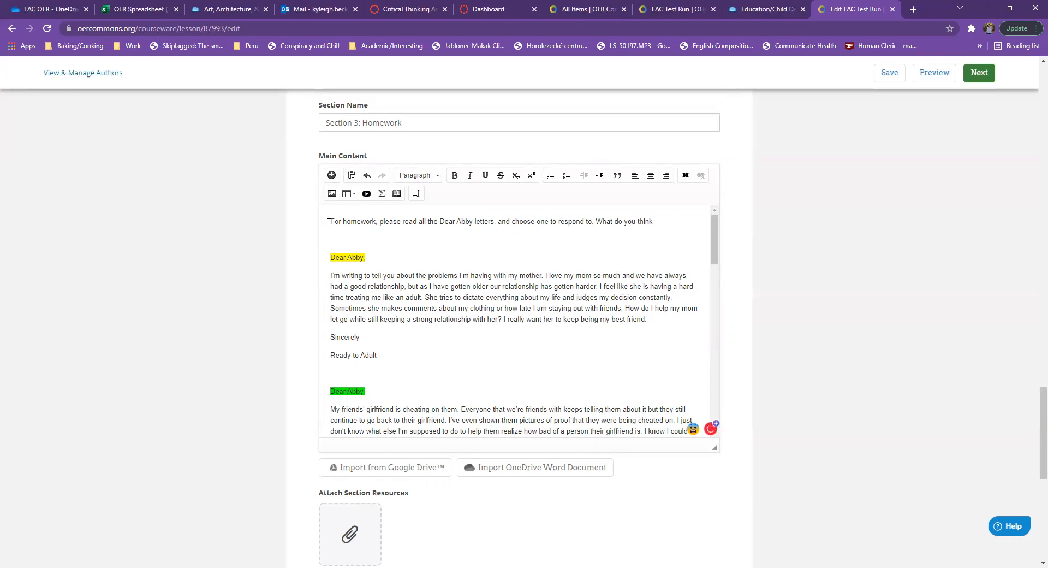
Complete the homework instruction with "the writer should do, and why, based upon your readings from the text?"
{"action": "type", "text": " the writer should do, and why, base"}
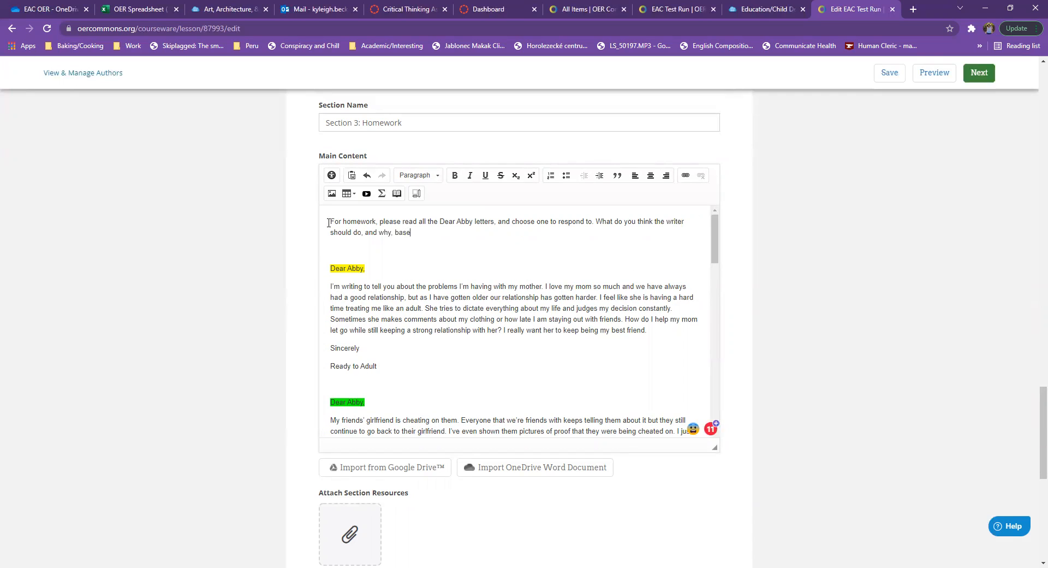
{"action": "type", "text": "d upon your readings i"}
{"action": "type", "text": "orm the text?"}
Format the homework instruction above the first Dear Abby letter in Section 3 as a heading
{"action": "triple_click", "coordinate": [535, 237]}
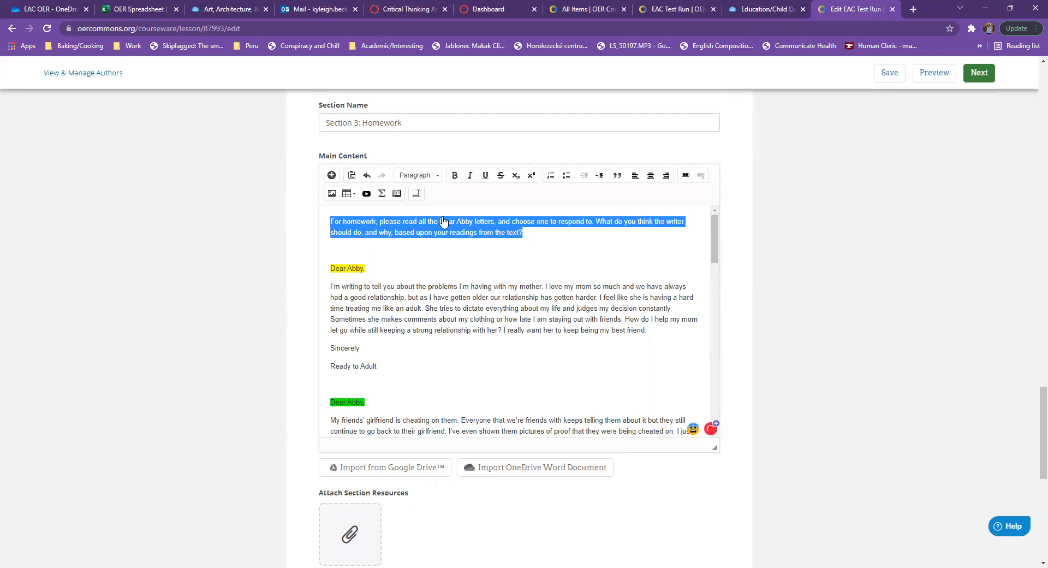
{"action": "type", "text": "For homework, please read all the Dear Abby letters, and choose one to respond to. What do you think the writer should do, and why, based upon your readings from the text?"}
{"action": "left_click", "coordinate": [433, 257]}
Add the Section 3 instructor note "Student answers to the dear abby letters will vary depending on their personal experiences..." and save the draft
{"action": "scroll", "coordinate": [382, 360], "scroll_direction": "down", "scroll_amount": 10}
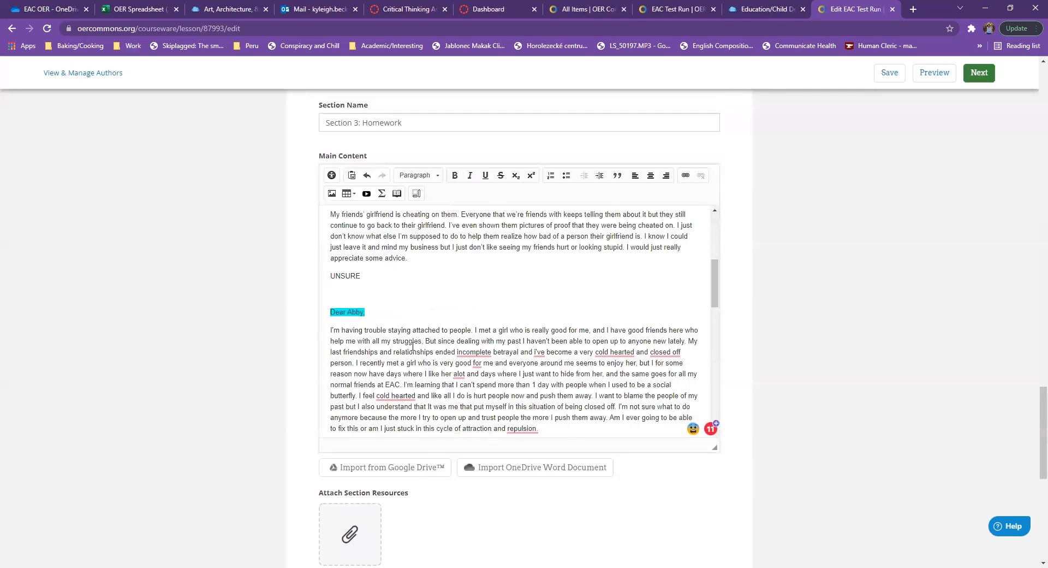
{"action": "scroll", "coordinate": [414, 342], "scroll_direction": "down", "scroll_amount": 7}
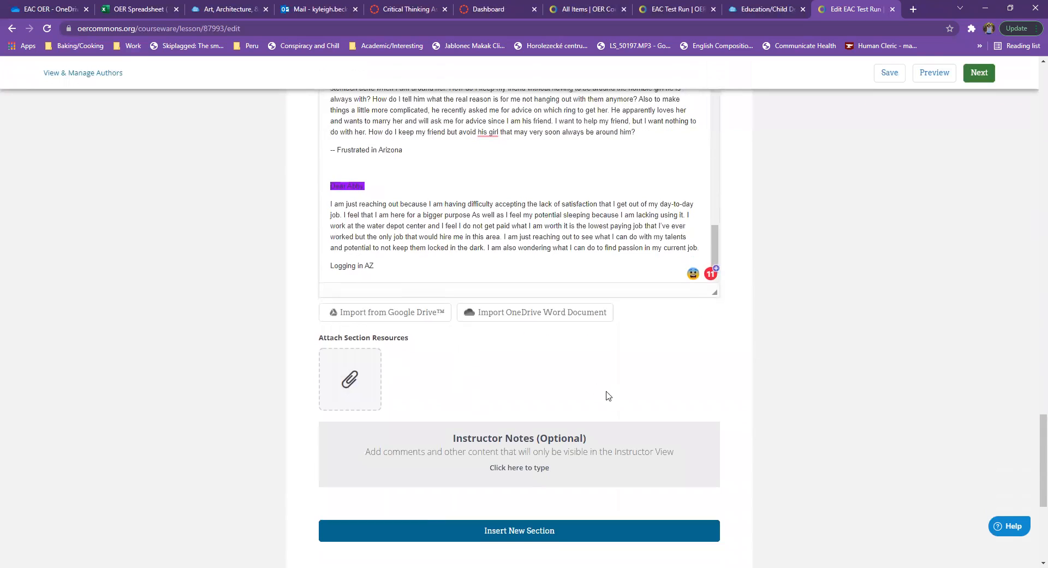
{"action": "left_click", "coordinate": [398, 379]}
{"action": "type", "text": "Stuedn"}
{"action": "key", "text": "BackSpace"}
{"action": "key", "text": "BackSpace"}
{"action": "key", "text": "BackSpace"}
{"action": "type", "text": "dent answers to the"}
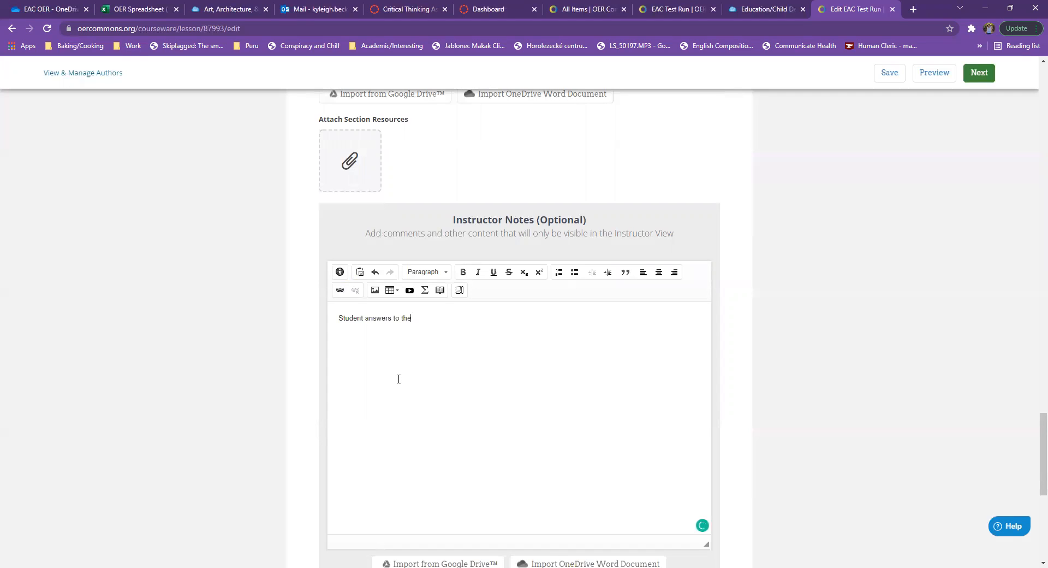
{"action": "type", "text": " dear abby letters will vary depending on their personal"}
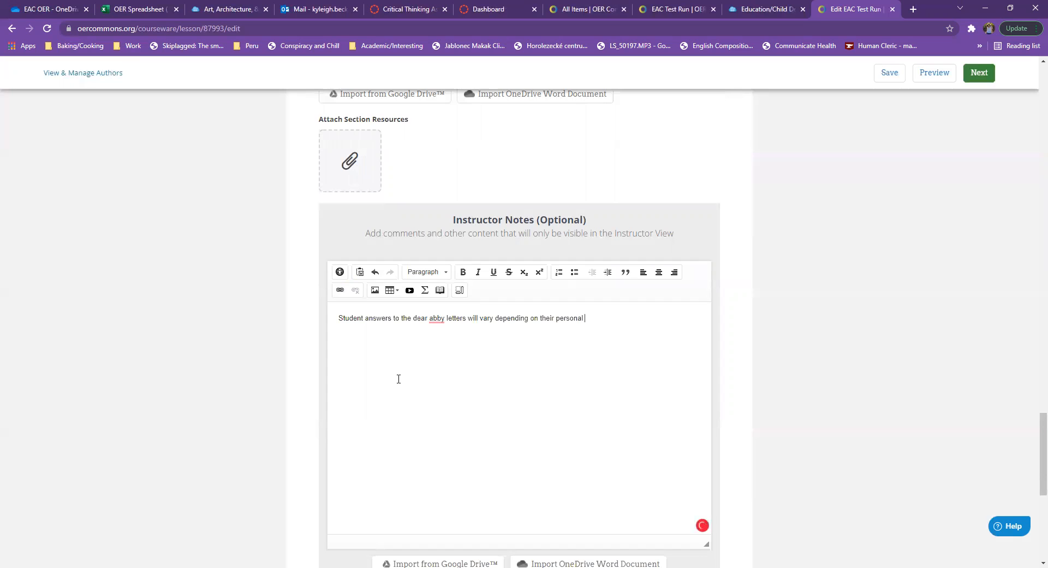
{"action": "type", "text": " experiences..."}
{"action": "scroll", "coordinate": [569, 350], "scroll_direction": "down", "scroll_amount": 4}
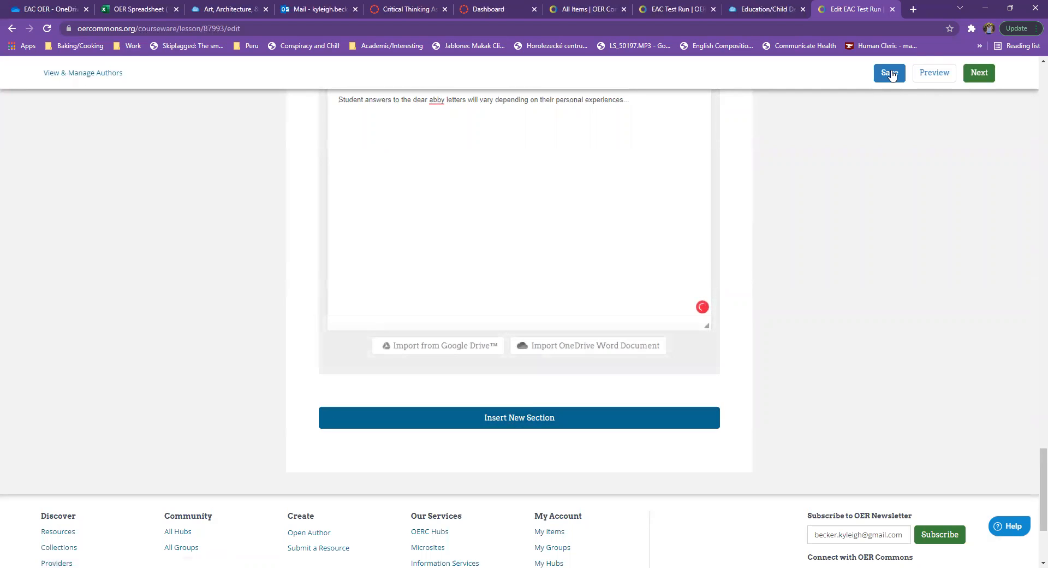
Preview the EAC Test Run lesson in Instructor View, including the instructor-only notes
{"action": "scroll", "coordinate": [824, 236], "scroll_direction": "up", "scroll_amount": 10}
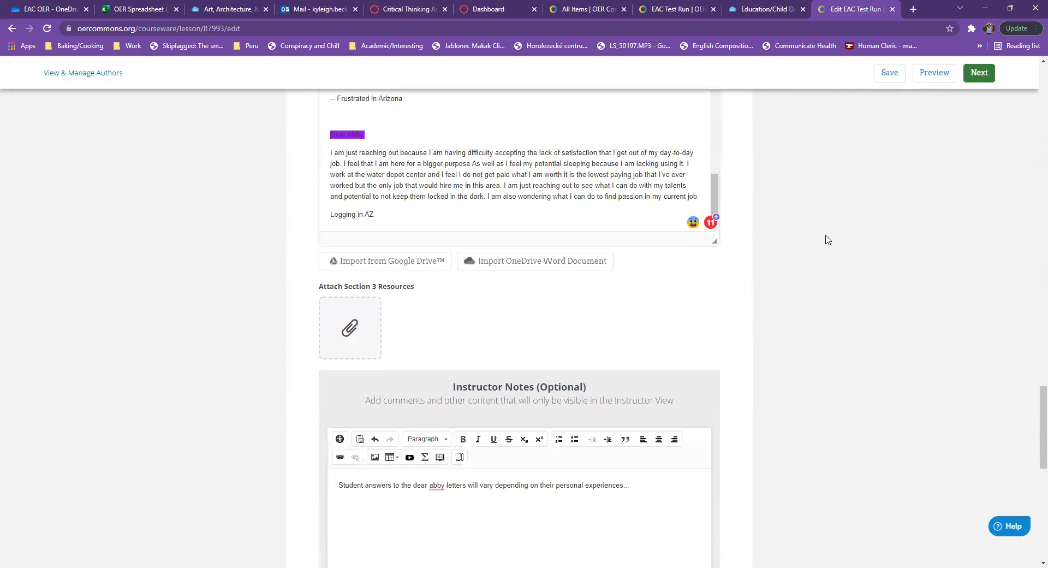
{"action": "scroll", "coordinate": [826, 239], "scroll_direction": "up", "scroll_amount": 7}
{"action": "left_click", "coordinate": [935, 73]}
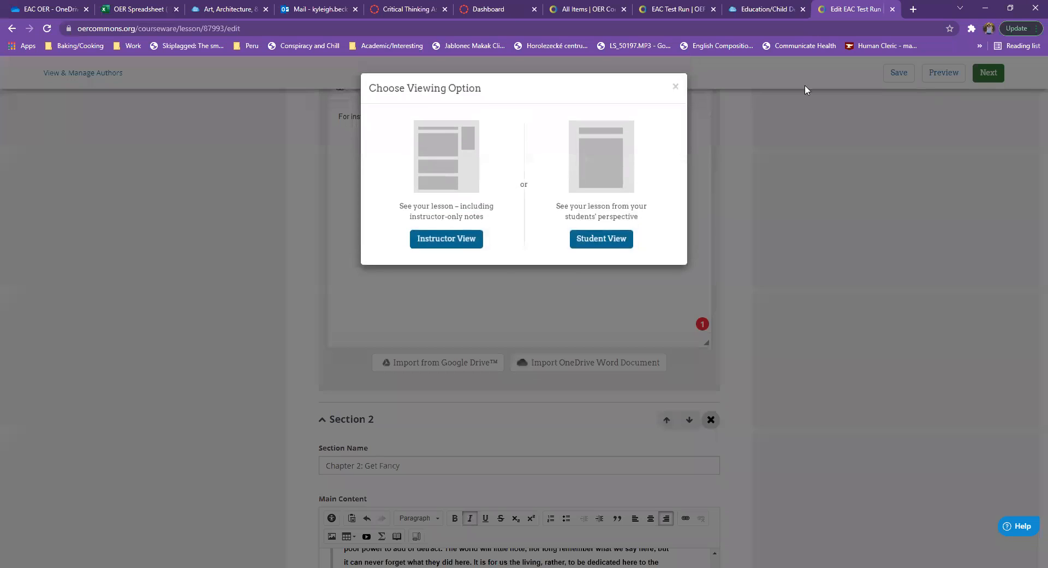
{"action": "left_click", "coordinate": [442, 246]}
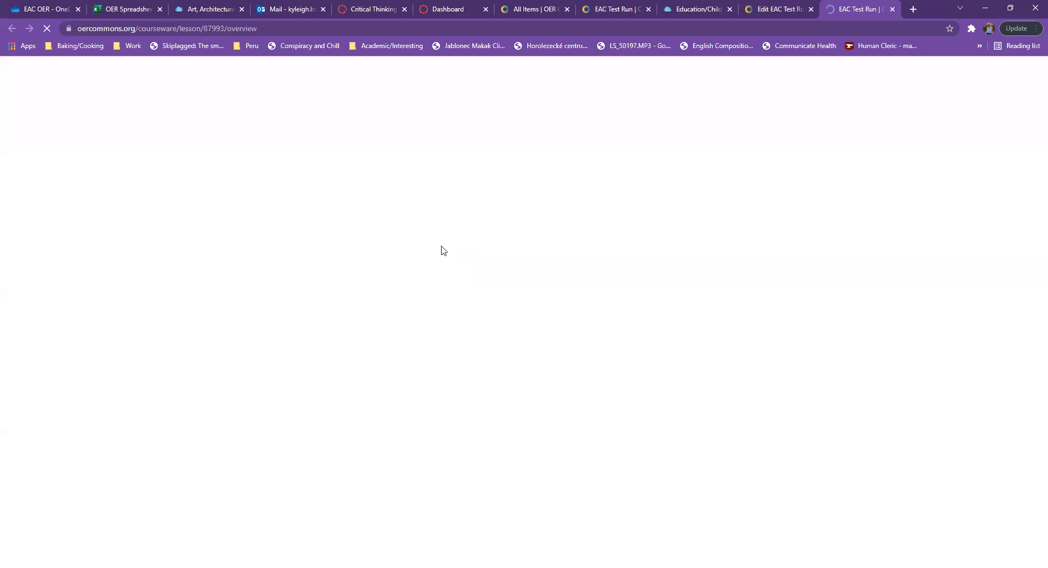
Examine Chapter 1 in the preview, including its instructor note and the definition attached to the word OER
{"action": "scroll", "coordinate": [446, 244], "scroll_direction": "down", "scroll_amount": 2}
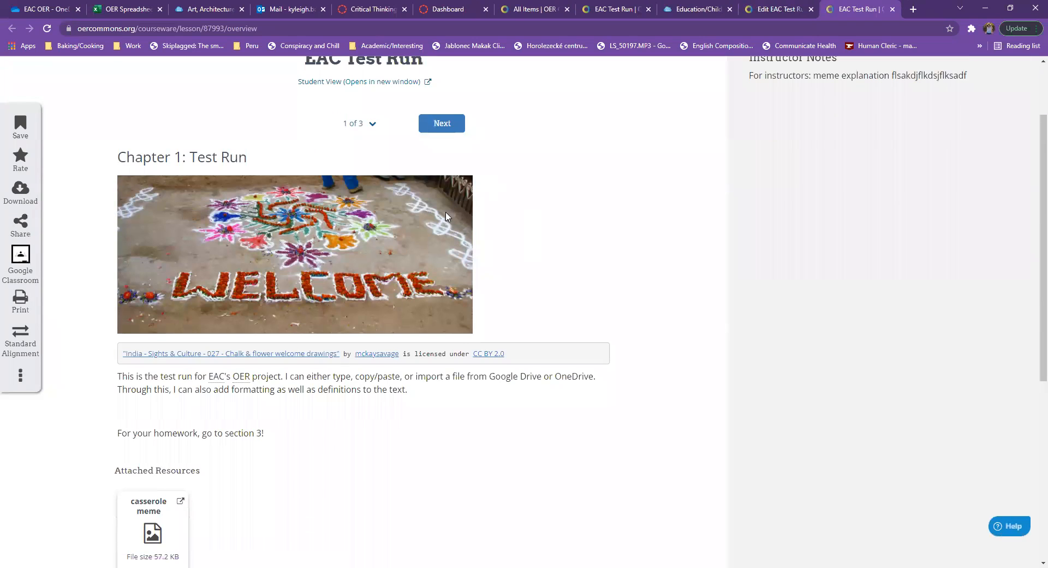
{"action": "scroll", "coordinate": [931, 162], "scroll_direction": "up", "scroll_amount": 2}
{"action": "left_click_drag", "start_coordinate": [753, 170], "coordinate": [971, 178]}
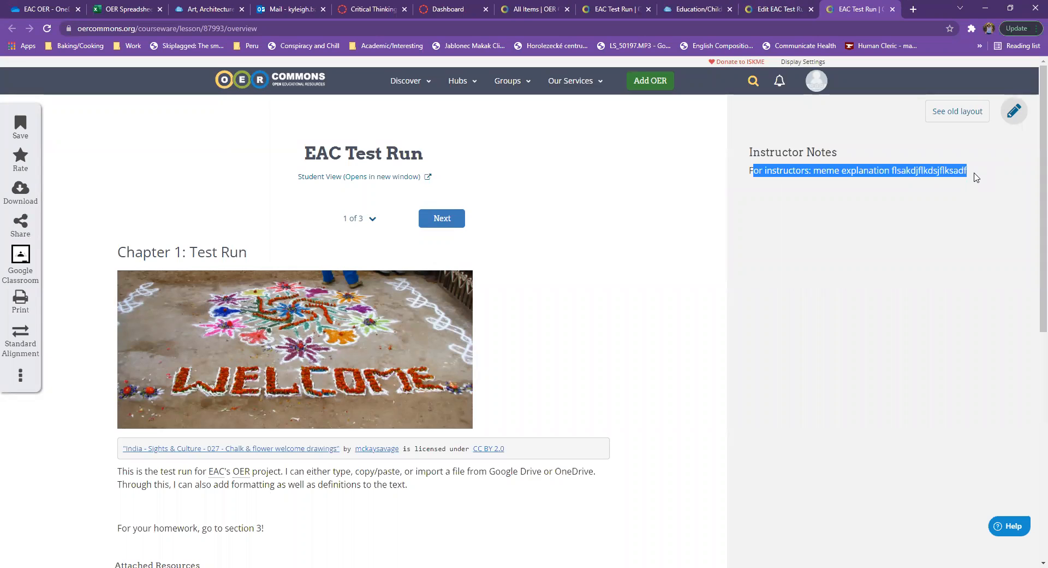
{"action": "scroll", "coordinate": [974, 178], "scroll_direction": "down", "scroll_amount": 1}
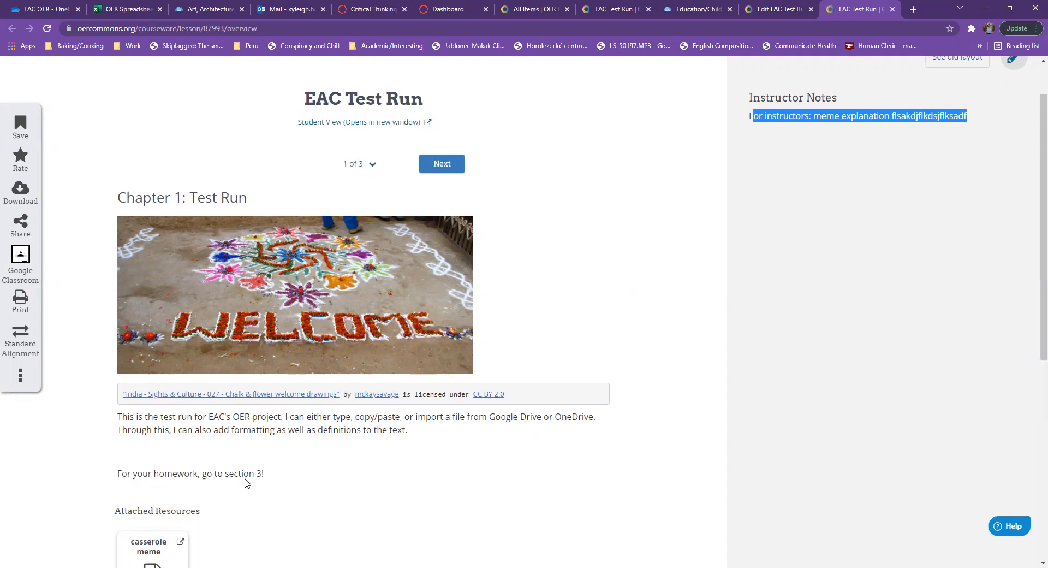
{"action": "mouse_move", "coordinate": [219, 418]}
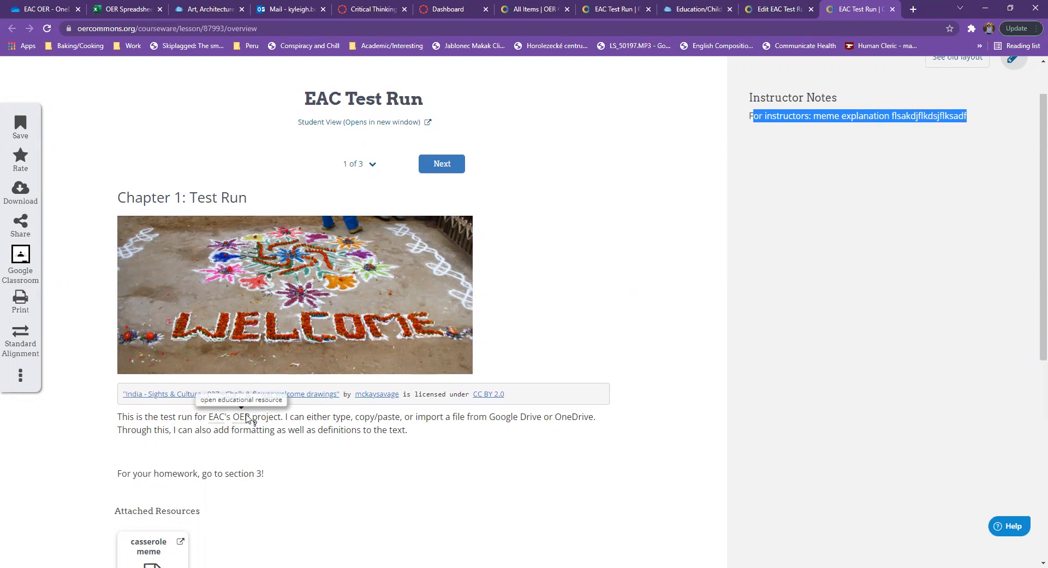
View the casserole meme attached to Chapter 1 and close it again
{"action": "scroll", "coordinate": [246, 418], "scroll_direction": "down", "scroll_amount": 6}
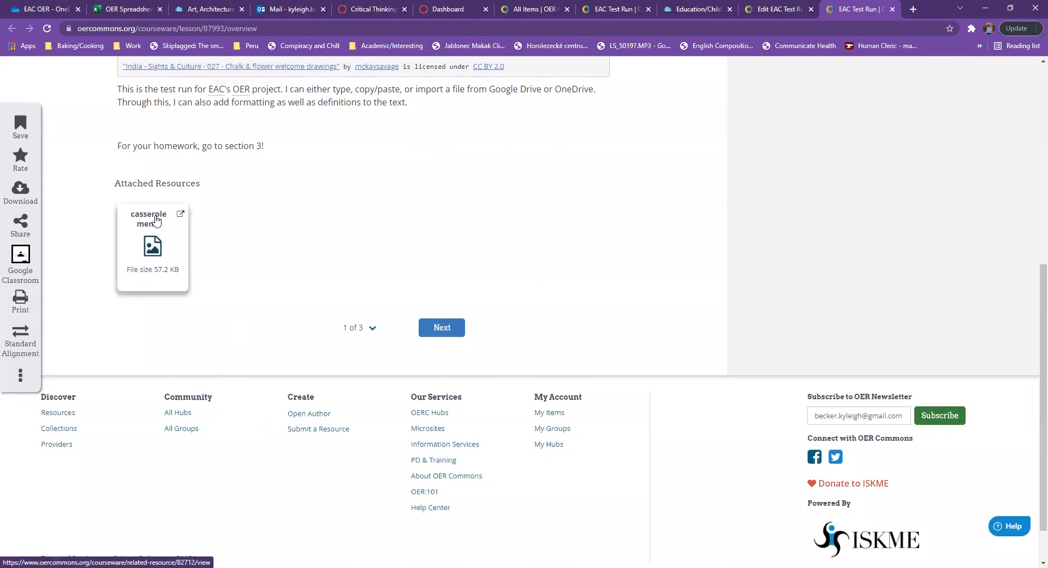
{"action": "left_click", "coordinate": [156, 220]}
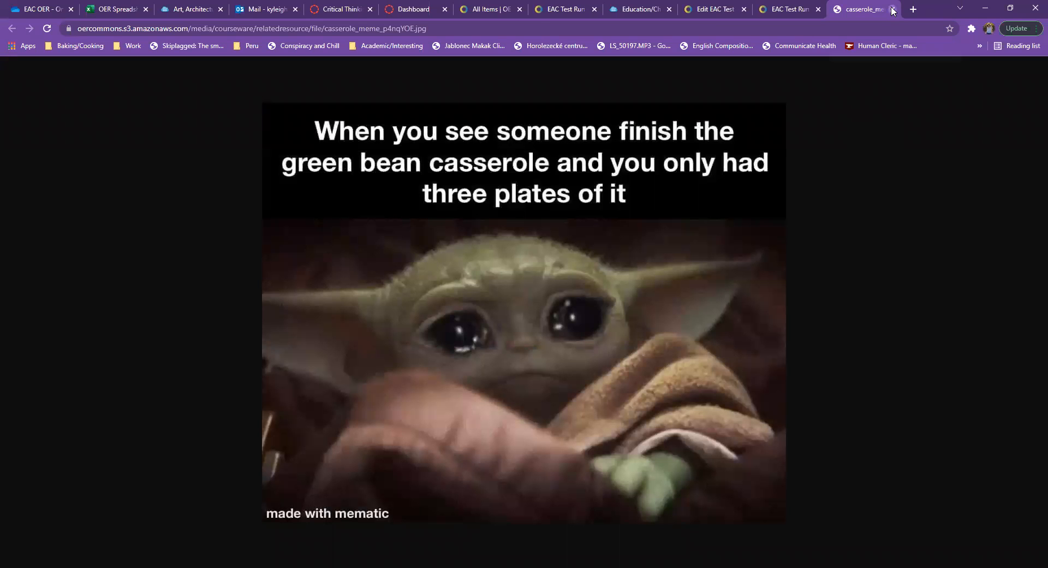
{"action": "key", "text": "ctrl+w"}
Go to Chapter 2 of the preview and test the embedded ASCCC Bookshelf Navigation video, pausing it and skipping ahead to about 2:05
{"action": "scroll", "coordinate": [392, 269], "scroll_direction": "up", "scroll_amount": 15}
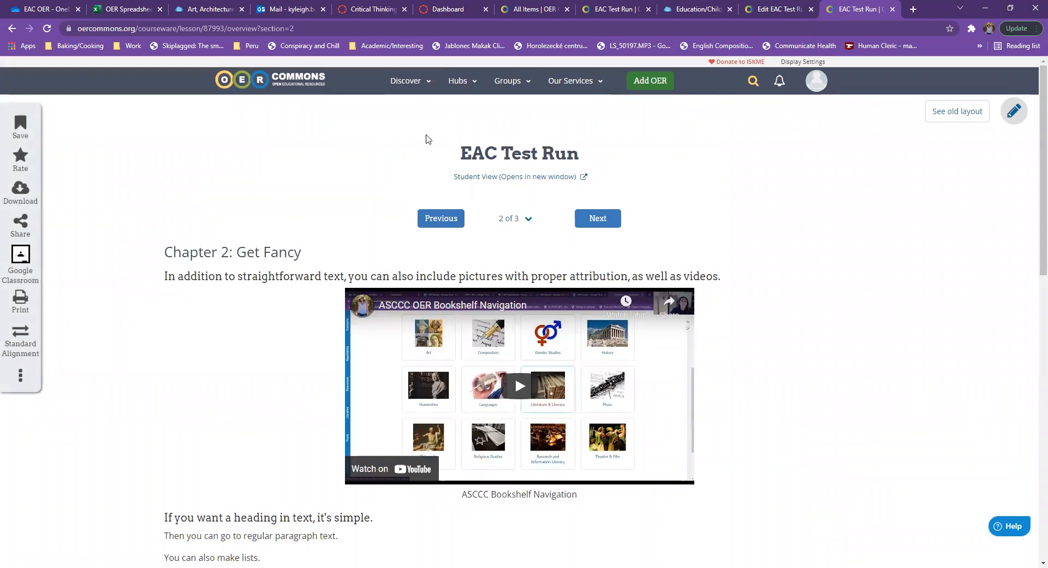
{"action": "left_click_drag", "start_coordinate": [165, 252], "coordinate": [307, 257]}
{"action": "left_click", "coordinate": [307, 257]}
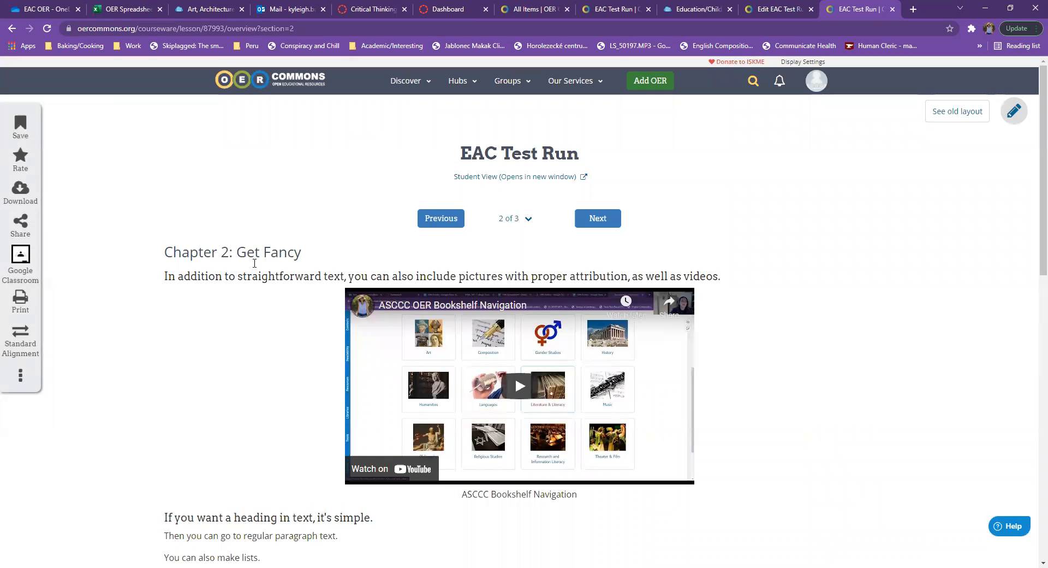
{"action": "scroll", "coordinate": [425, 253], "scroll_direction": "down", "scroll_amount": 2}
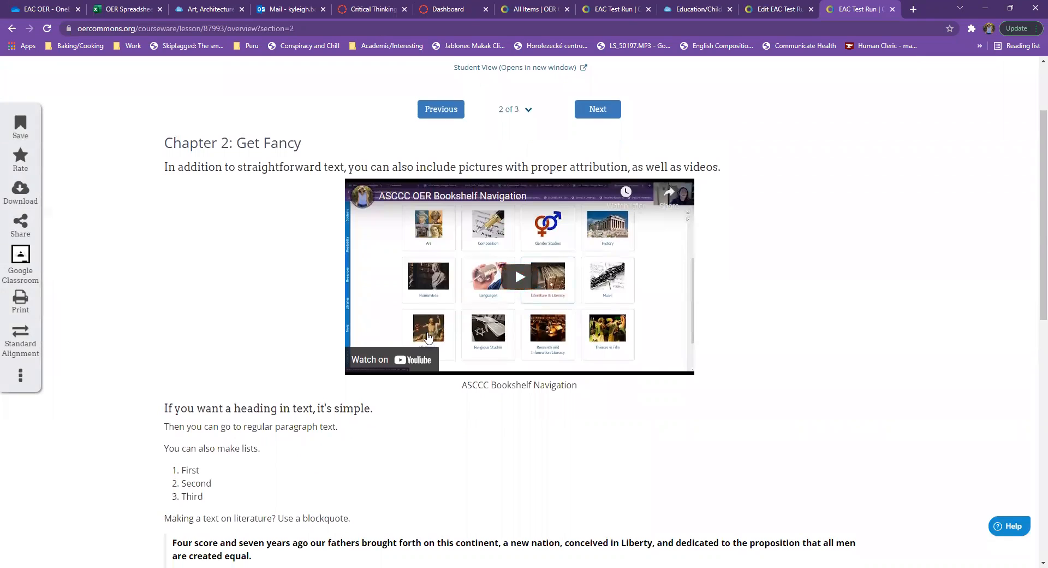
{"action": "left_click", "coordinate": [516, 283]}
{"action": "left_click", "coordinate": [364, 364]}
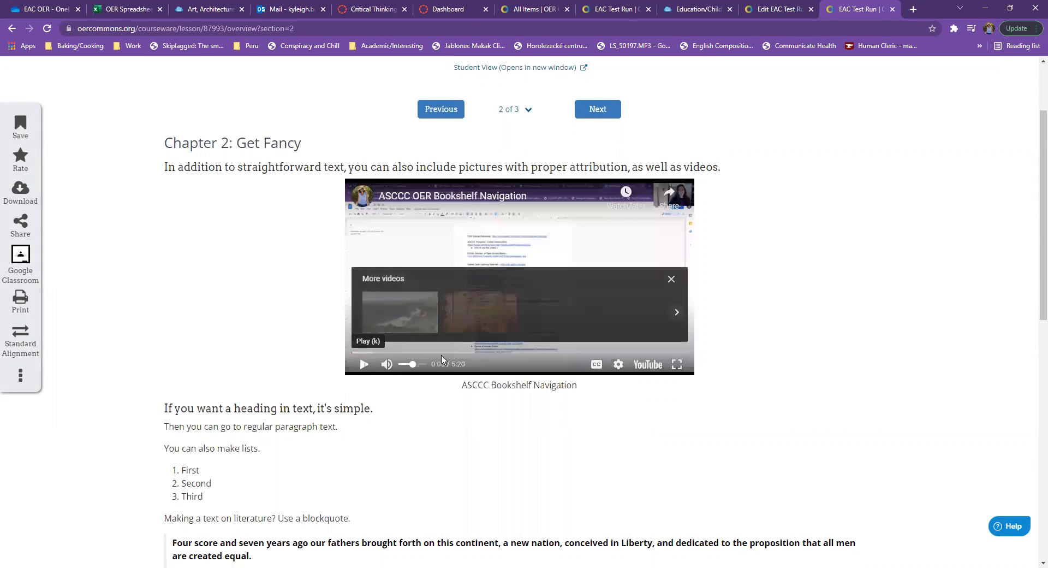
{"action": "left_click", "coordinate": [484, 352]}
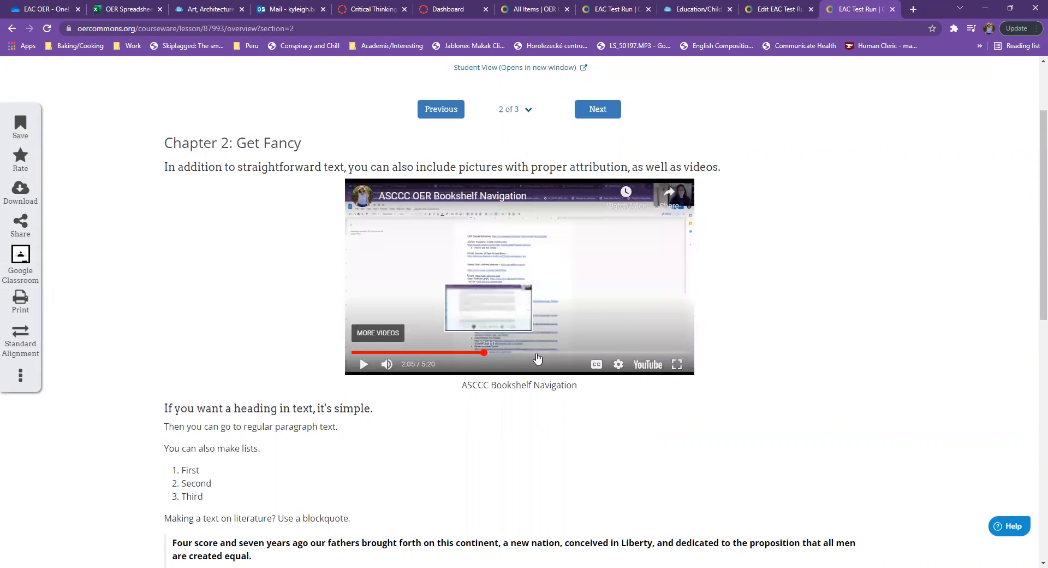
Examine Chapter 2's heading, list line, numbered list and Gettysburg Address blockquote in the preview
{"action": "scroll", "coordinate": [152, 363], "scroll_direction": "down", "scroll_amount": 3}
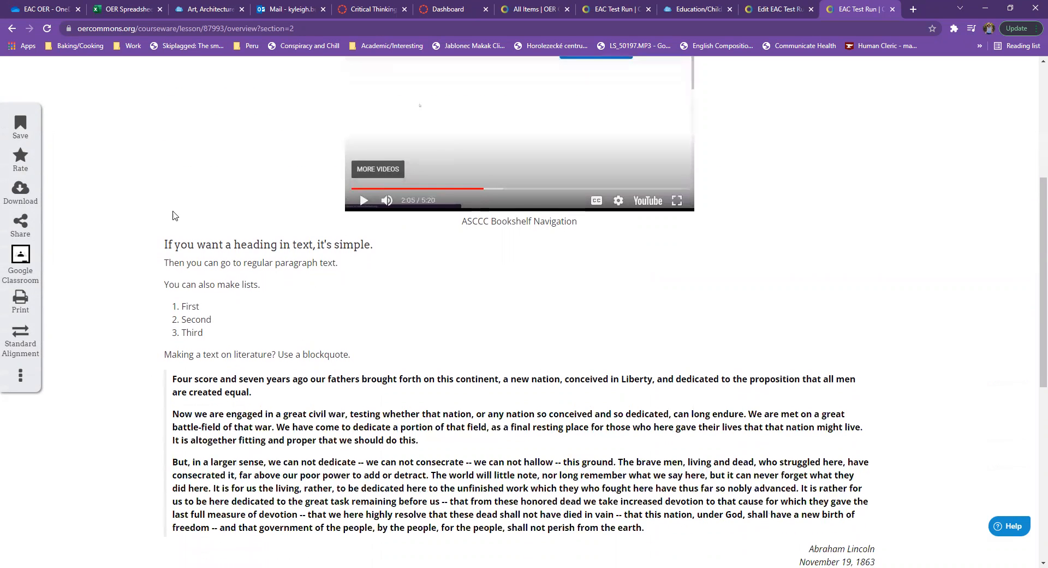
{"action": "left_click_drag", "start_coordinate": [164, 287], "coordinate": [262, 290]}
{"action": "left_click", "coordinate": [265, 298]}
{"action": "scroll", "coordinate": [248, 284], "scroll_direction": "down", "scroll_amount": 6}
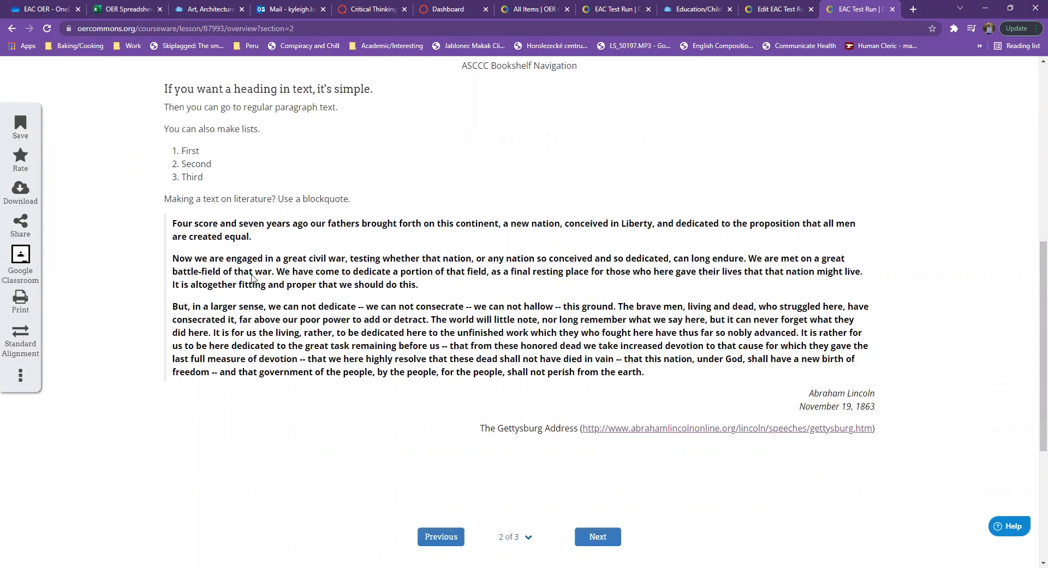
{"action": "scroll", "coordinate": [230, 96], "scroll_direction": "up", "scroll_amount": 1}
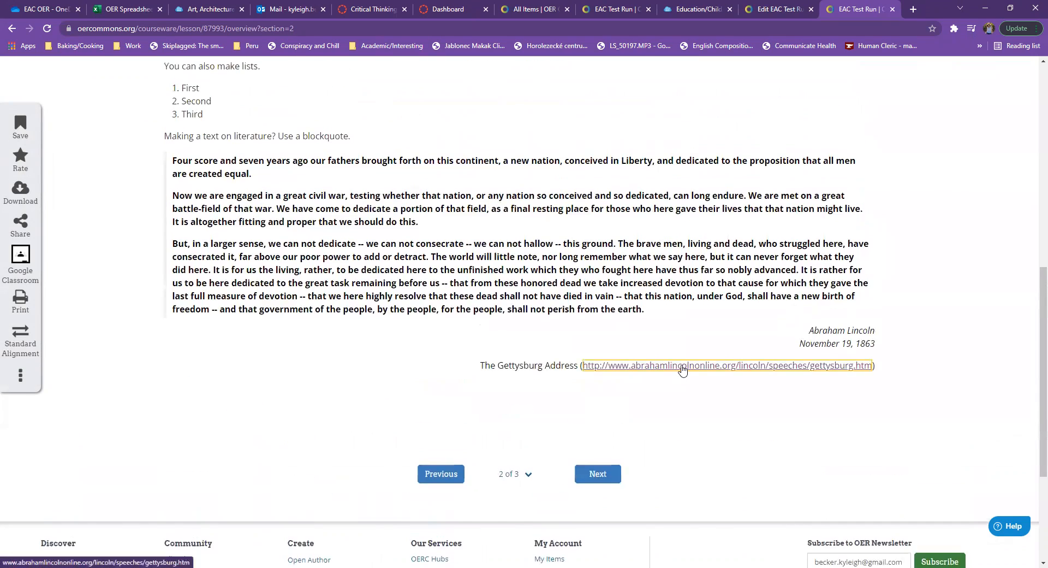
Follow the Gettysburg Address source link, check the Bliss Copy of the speech on that page, and return to the Chapter 2 preview
{"action": "left_click", "coordinate": [683, 364]}
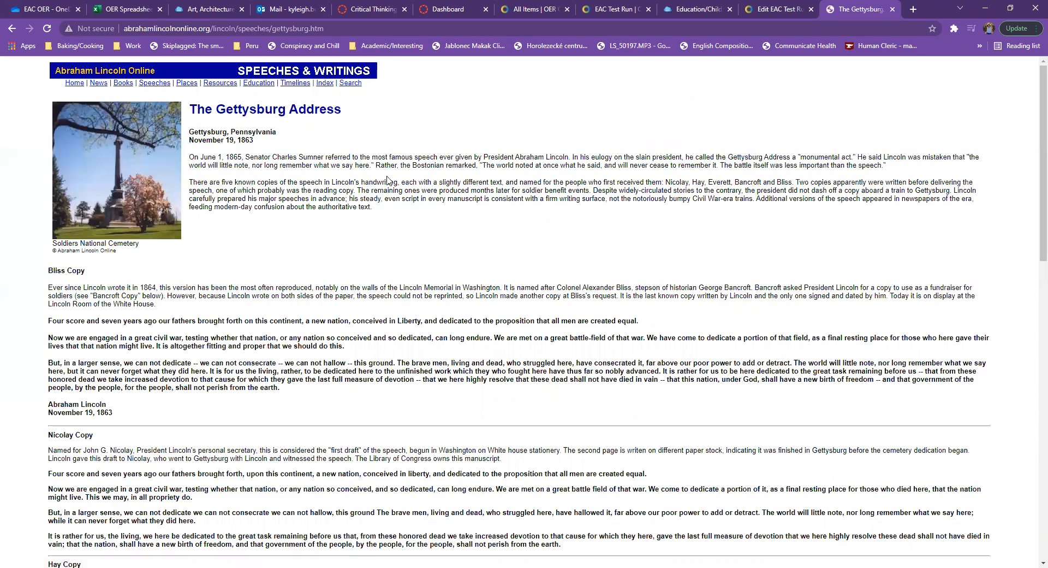
{"action": "scroll", "coordinate": [436, 255], "scroll_direction": "down", "scroll_amount": 15}
{"action": "scroll", "coordinate": [390, 267], "scroll_direction": "up", "scroll_amount": 15}
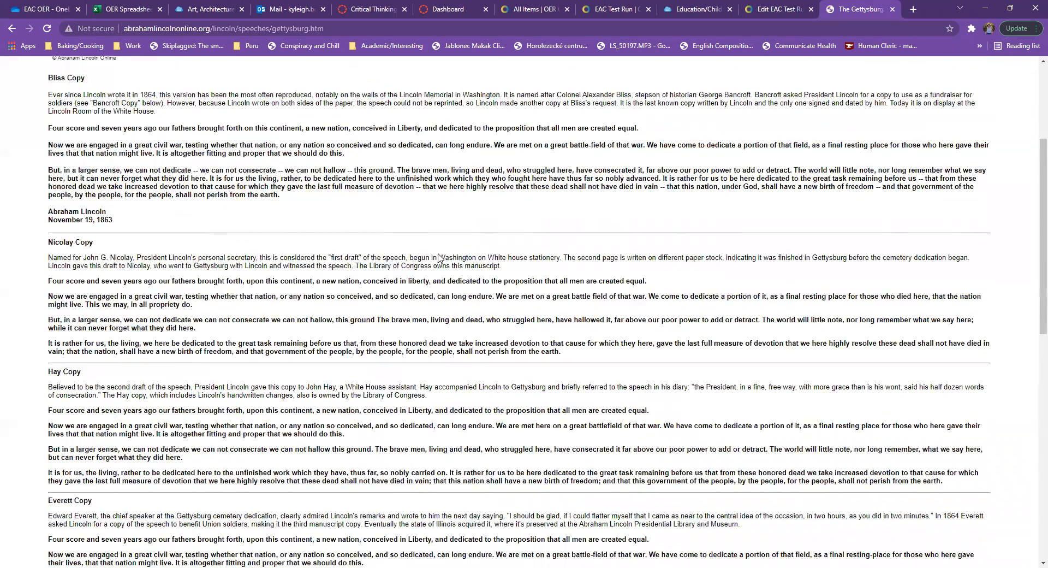
{"action": "left_click_drag", "start_coordinate": [51, 319], "coordinate": [338, 400]}
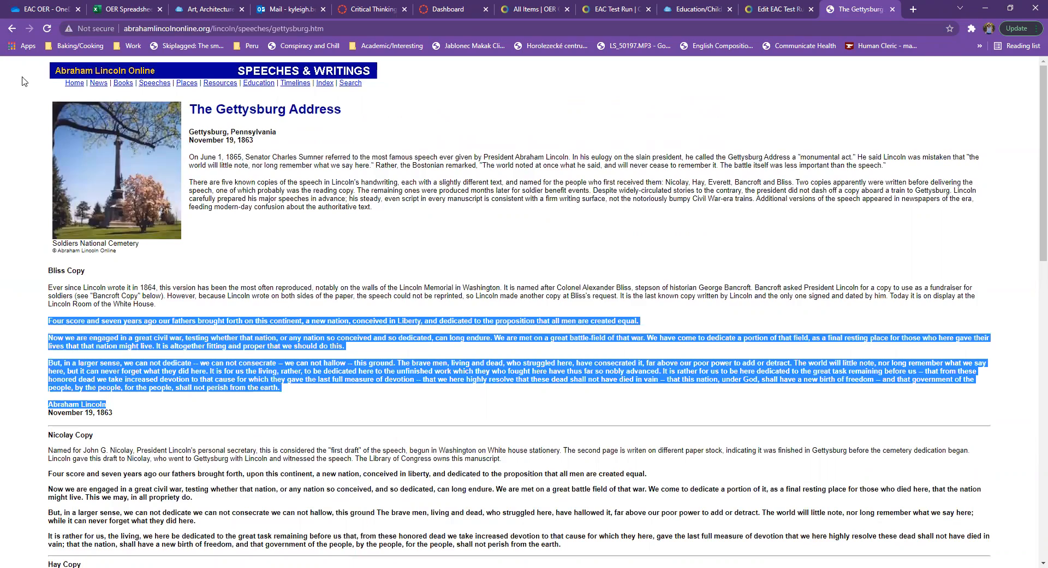
{"action": "left_click", "coordinate": [12, 28]}
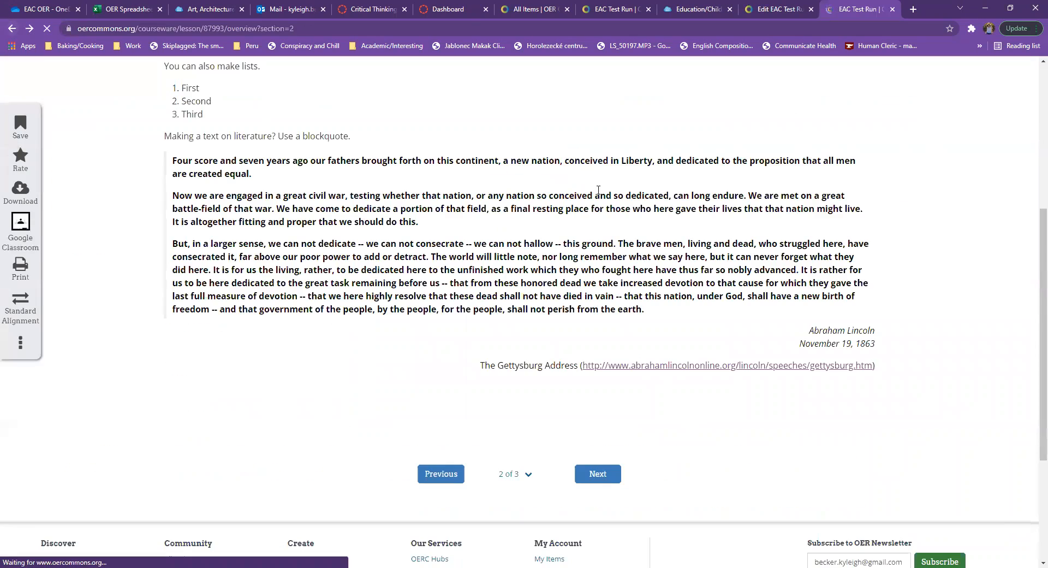
Go to Section 3: Homework in the preview and examine its instruction, highlighted Dear Abby letters and instructor note
{"action": "left_click", "coordinate": [600, 474]}
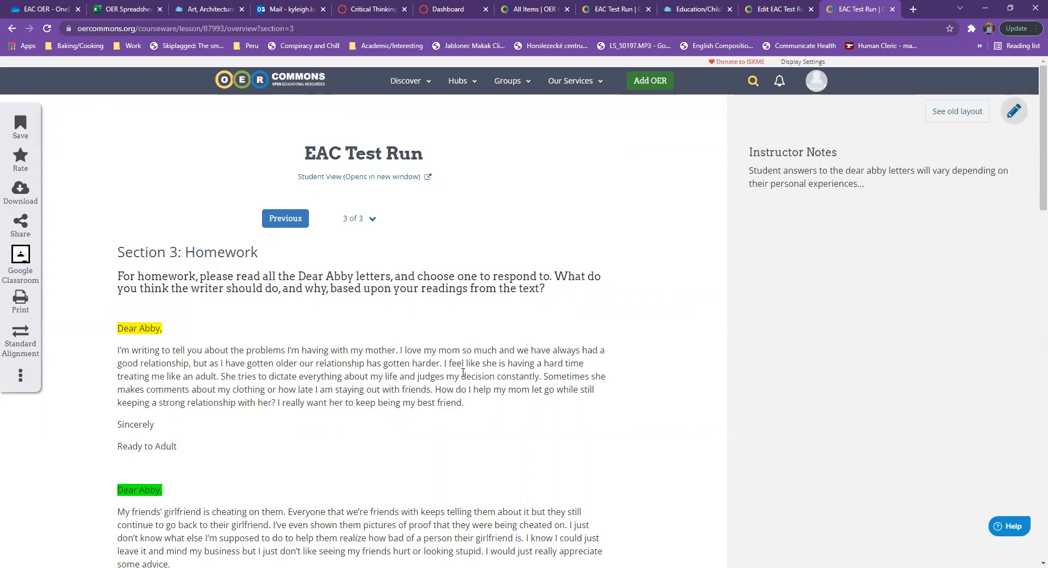
{"action": "scroll", "coordinate": [275, 284], "scroll_direction": "down", "scroll_amount": 20}
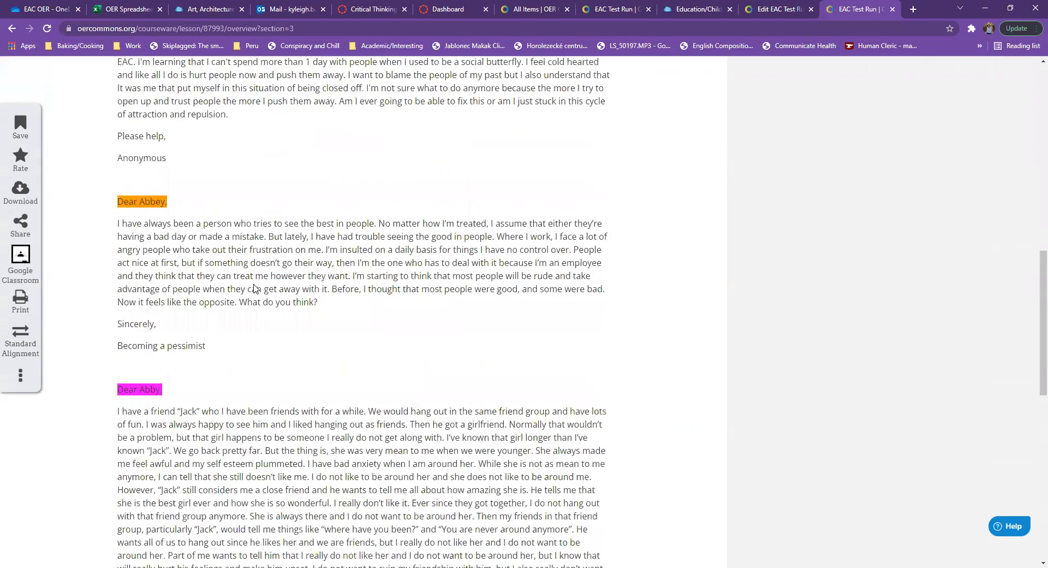
{"action": "scroll", "coordinate": [324, 308], "scroll_direction": "up", "scroll_amount": 20}
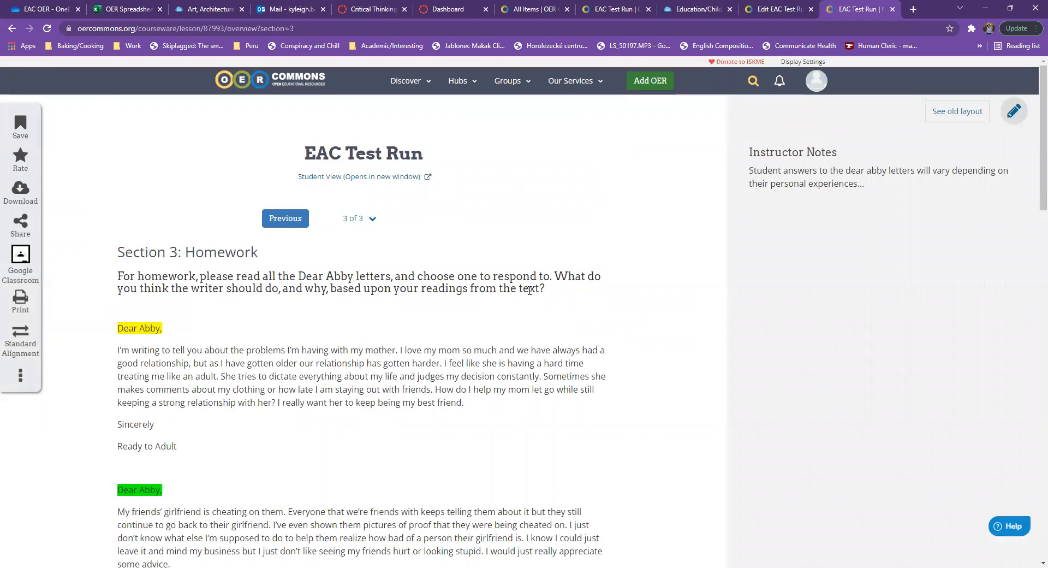
{"action": "scroll", "coordinate": [627, 269], "scroll_direction": "down", "scroll_amount": 9}
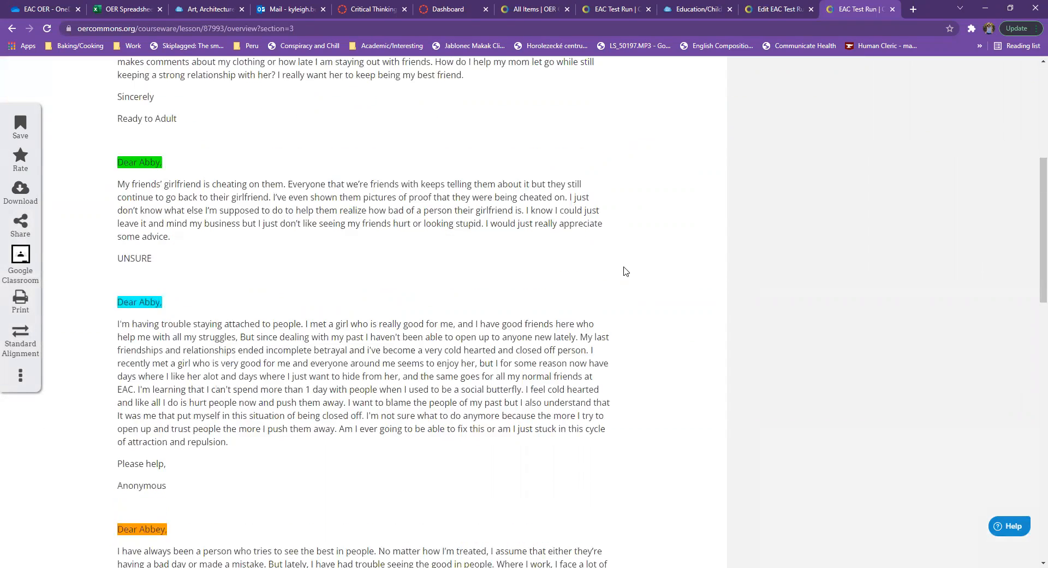
{"action": "scroll", "coordinate": [552, 299], "scroll_direction": "up", "scroll_amount": 9}
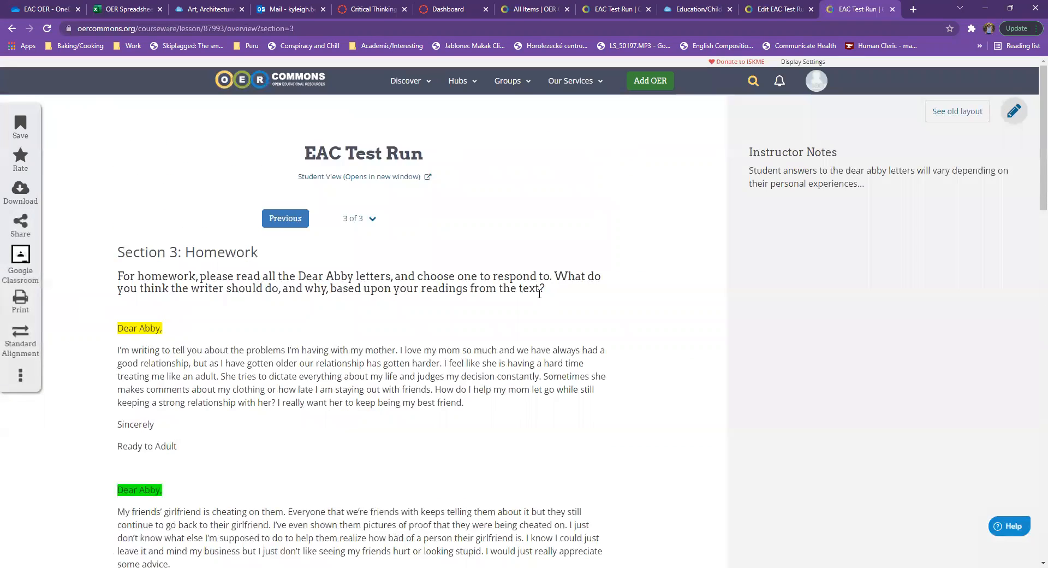
Display all sections of the lesson as one page and look through the combined content
{"action": "left_click", "coordinate": [373, 220]}
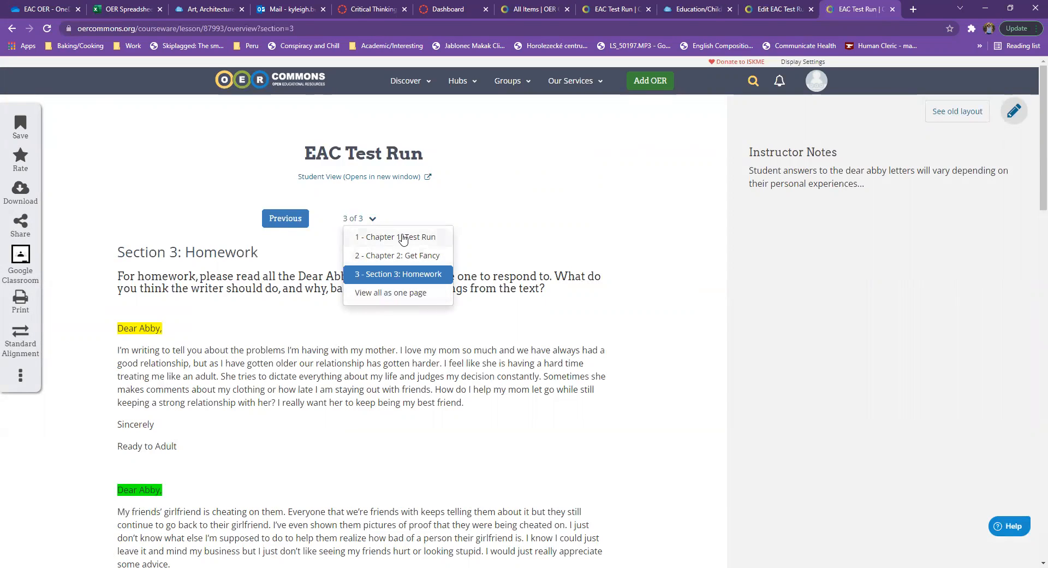
{"action": "left_click", "coordinate": [391, 293]}
{"action": "scroll", "coordinate": [391, 295], "scroll_direction": "down", "scroll_amount": 6}
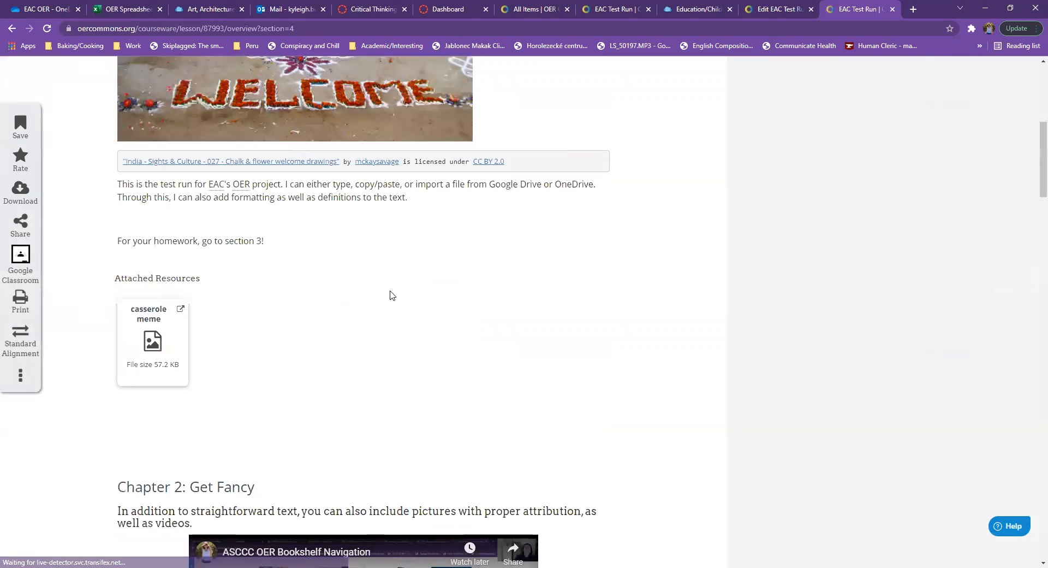
{"action": "scroll", "coordinate": [433, 232], "scroll_direction": "down", "scroll_amount": 13}
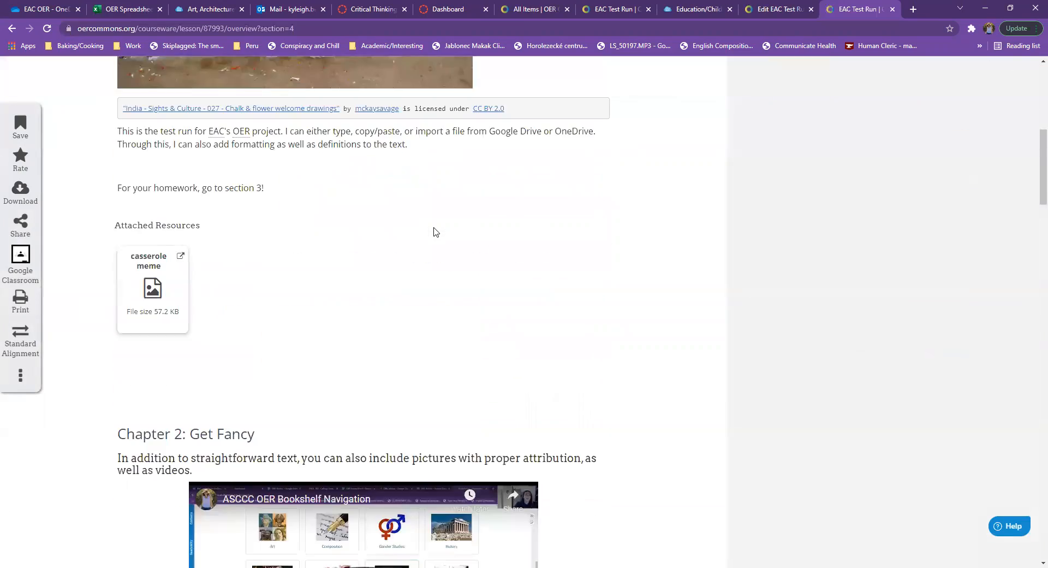
Look through the combined lesson page to its end, and return the Instructor View to Chapter 1: Test Run only
{"action": "scroll", "coordinate": [437, 233], "scroll_direction": "down", "scroll_amount": 20}
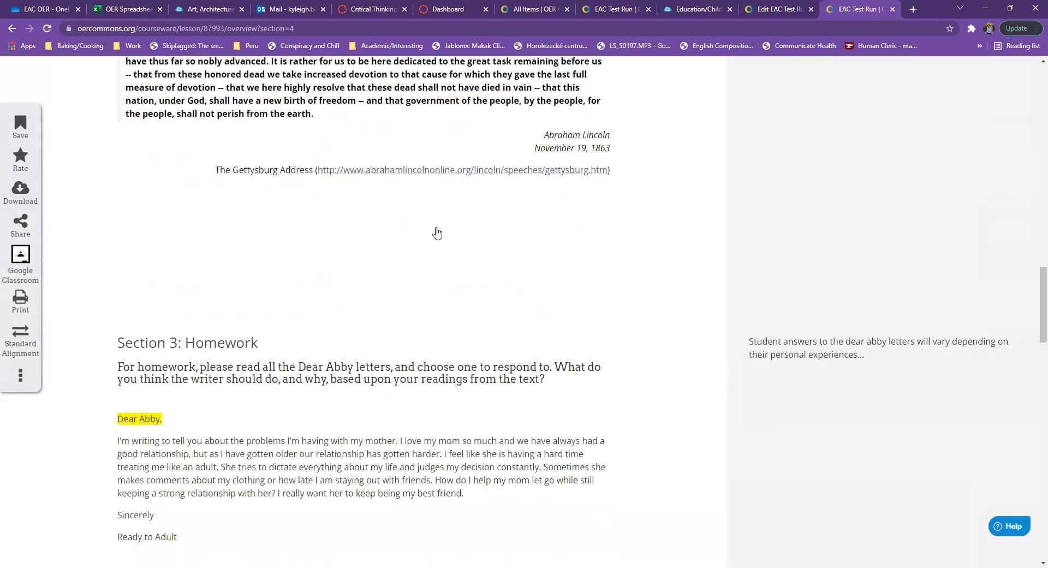
{"action": "scroll", "coordinate": [437, 233], "scroll_direction": "down", "scroll_amount": 15}
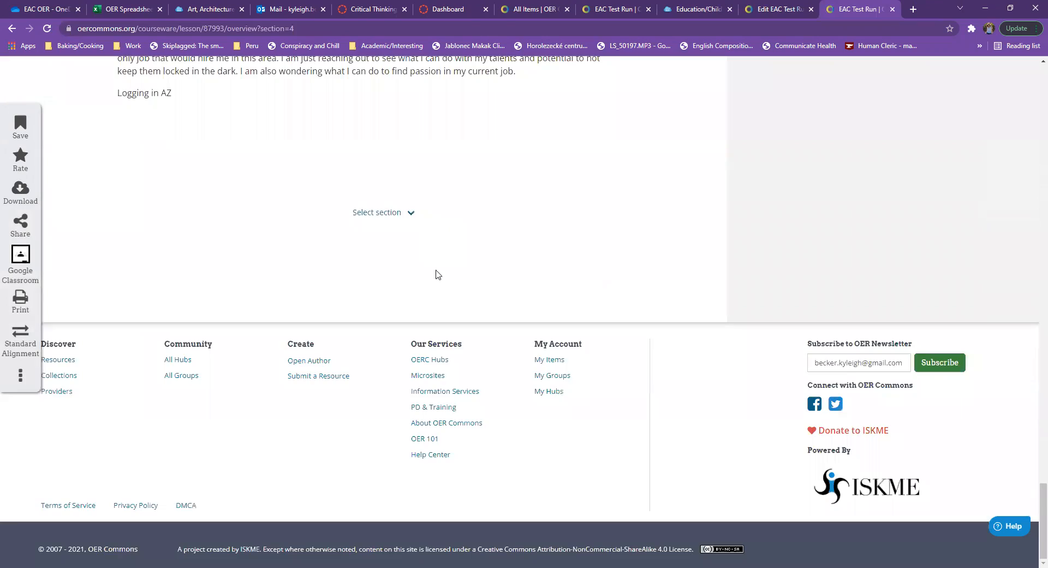
{"action": "scroll", "coordinate": [437, 275], "scroll_direction": "up", "scroll_amount": 20}
{"action": "scroll", "coordinate": [437, 277], "scroll_direction": "up", "scroll_amount": 20}
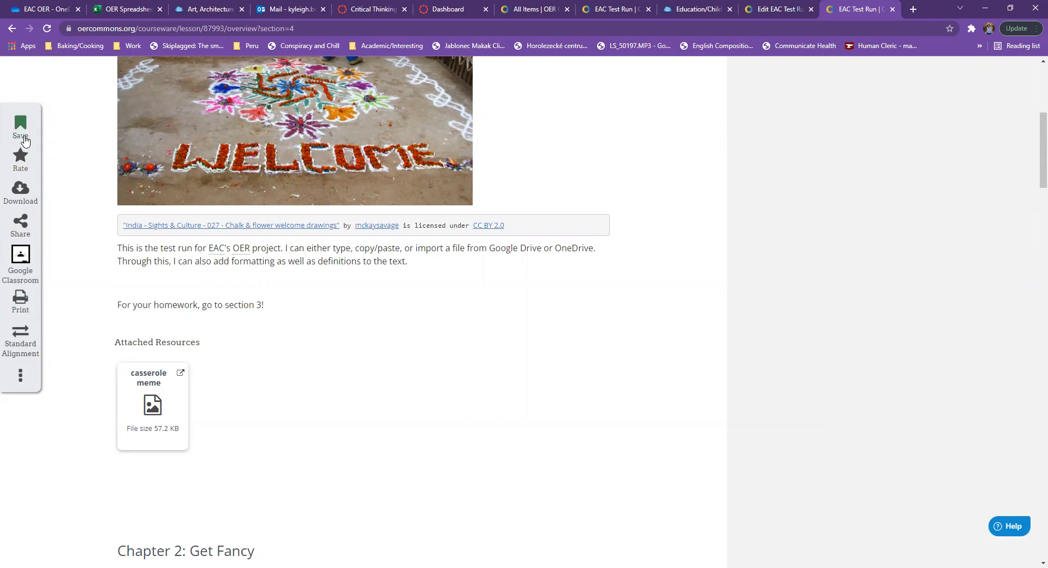
{"action": "scroll", "coordinate": [160, 324], "scroll_direction": "up", "scroll_amount": 5}
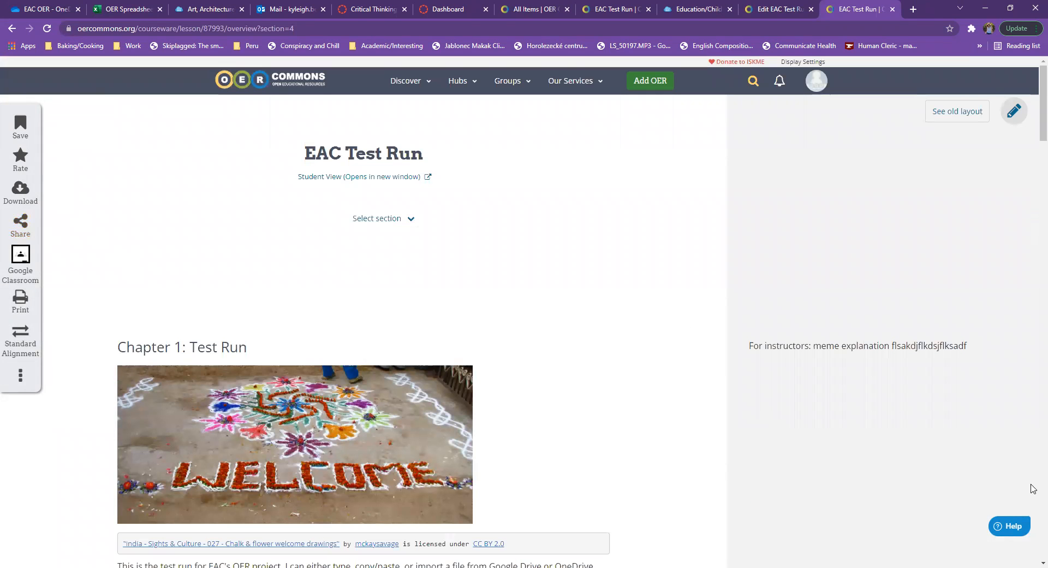
{"action": "left_click", "coordinate": [402, 217]}
{"action": "left_click", "coordinate": [404, 235]}
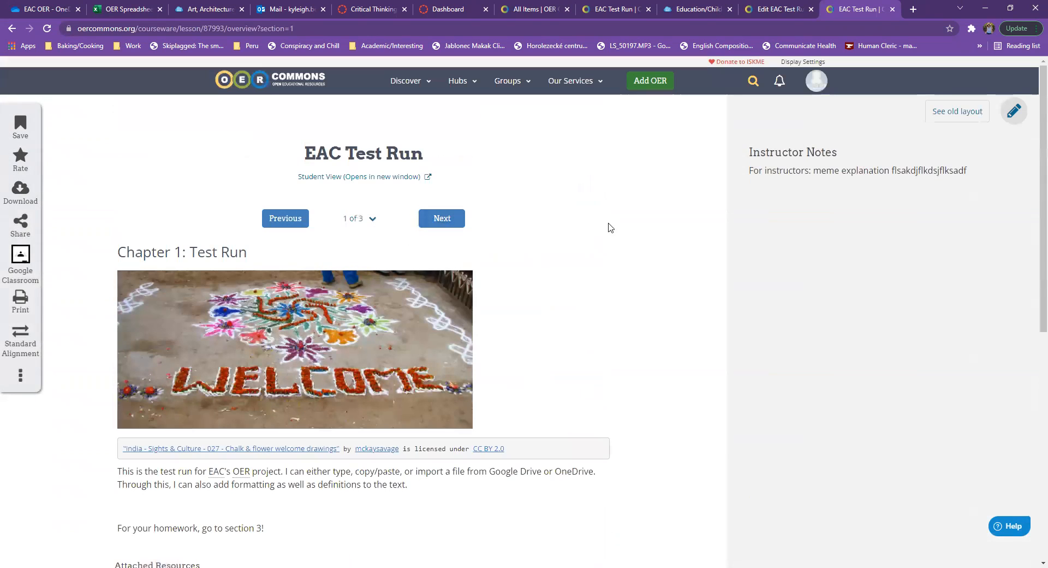
Open the lesson's Student View from the EAC Test Run draft's viewing options and close the Instructor View preview
{"action": "left_click", "coordinate": [760, 10]}
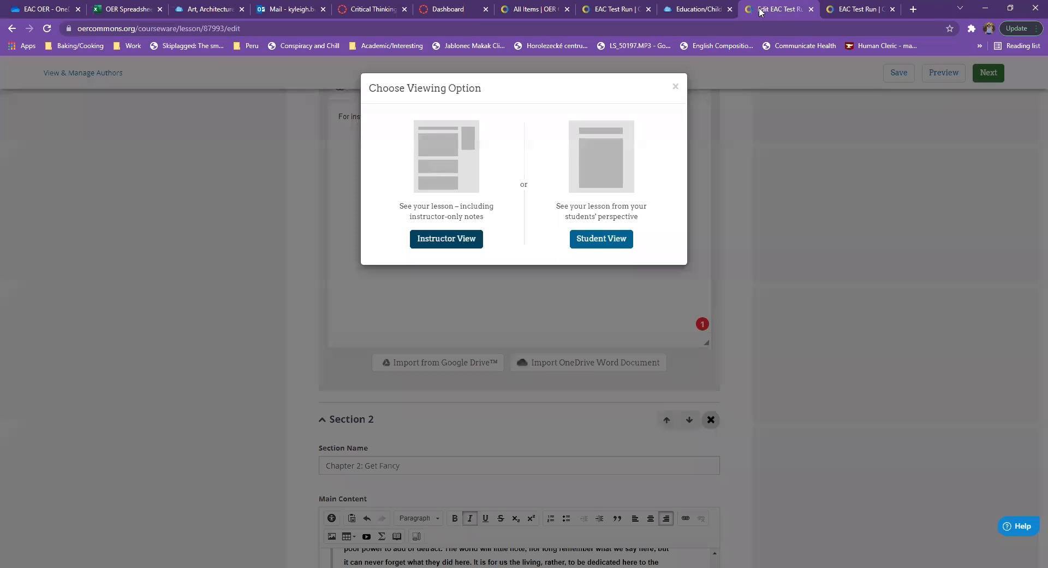
{"action": "left_click", "coordinate": [616, 238]}
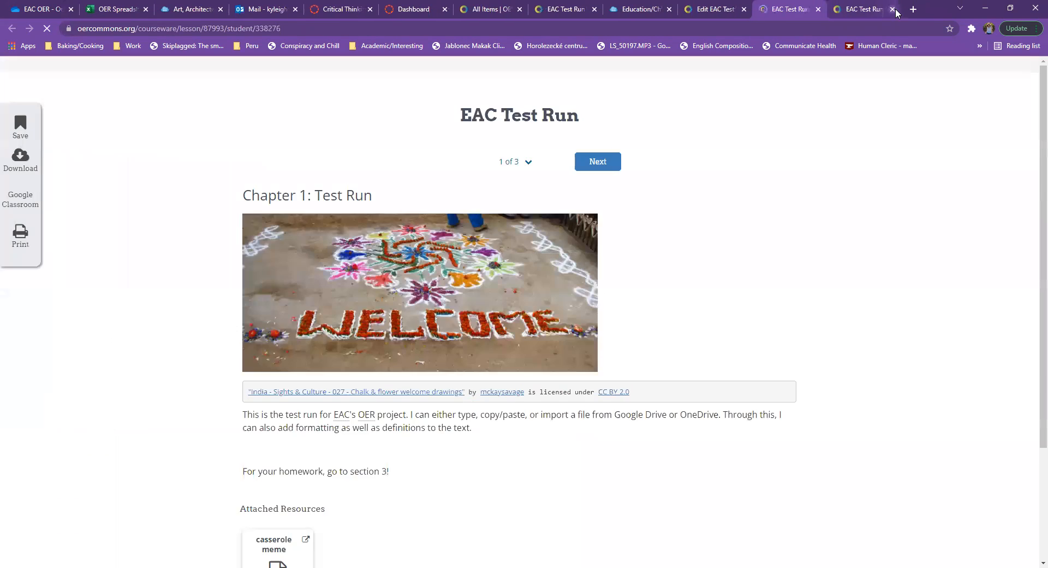
{"action": "left_click", "coordinate": [892, 9]}
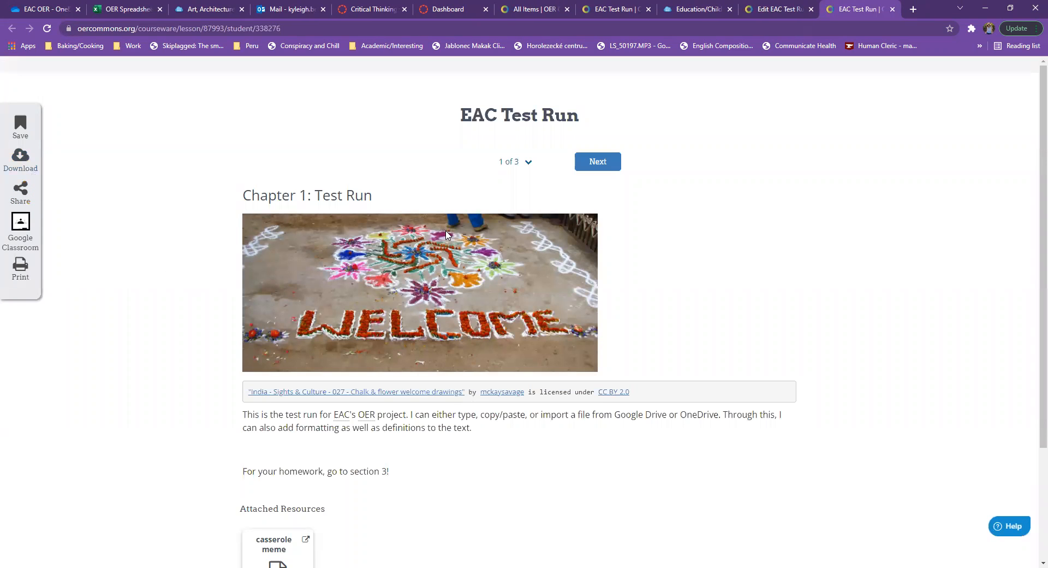
{"action": "scroll", "coordinate": [445, 240], "scroll_direction": "down", "scroll_amount": 3}
{"action": "scroll", "coordinate": [445, 245], "scroll_direction": "up", "scroll_amount": 3}
Display all sections as one page in the Student View and examine the content from Chapter 1 through the Section 3 homework
{"action": "left_click", "coordinate": [515, 162]}
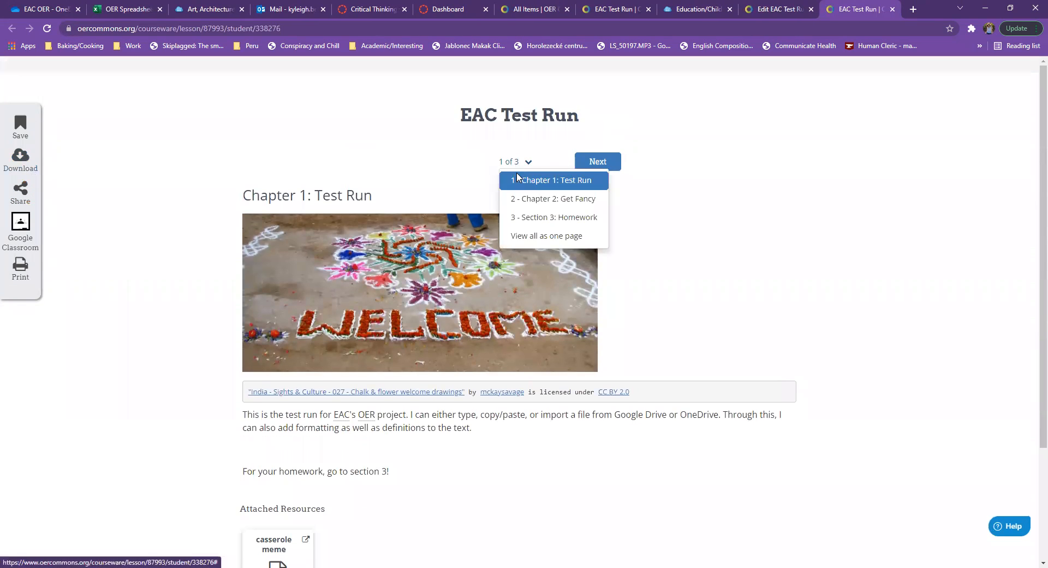
{"action": "left_click", "coordinate": [521, 234]}
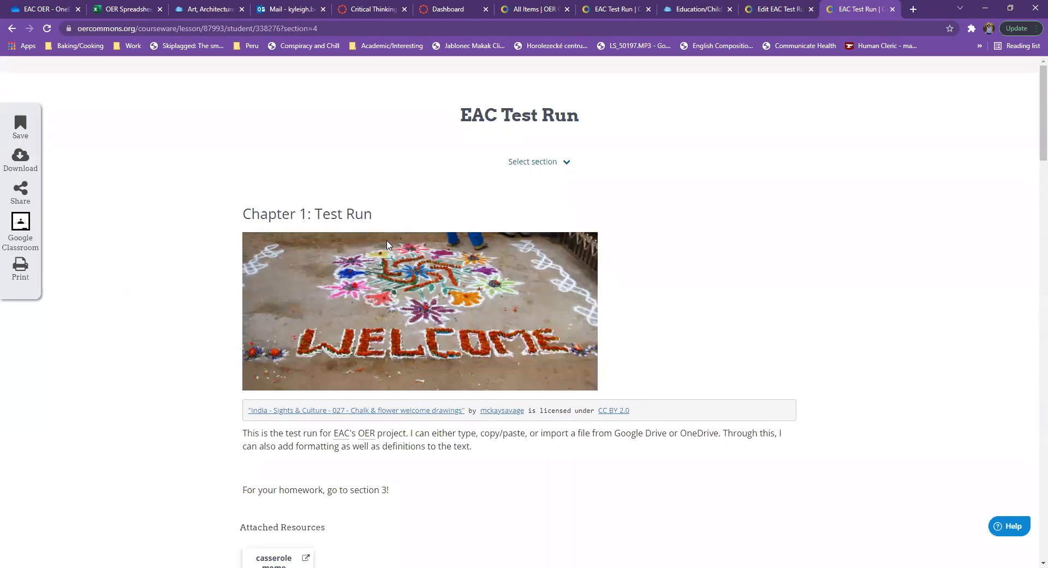
{"action": "scroll", "coordinate": [409, 367], "scroll_direction": "down", "scroll_amount": 8}
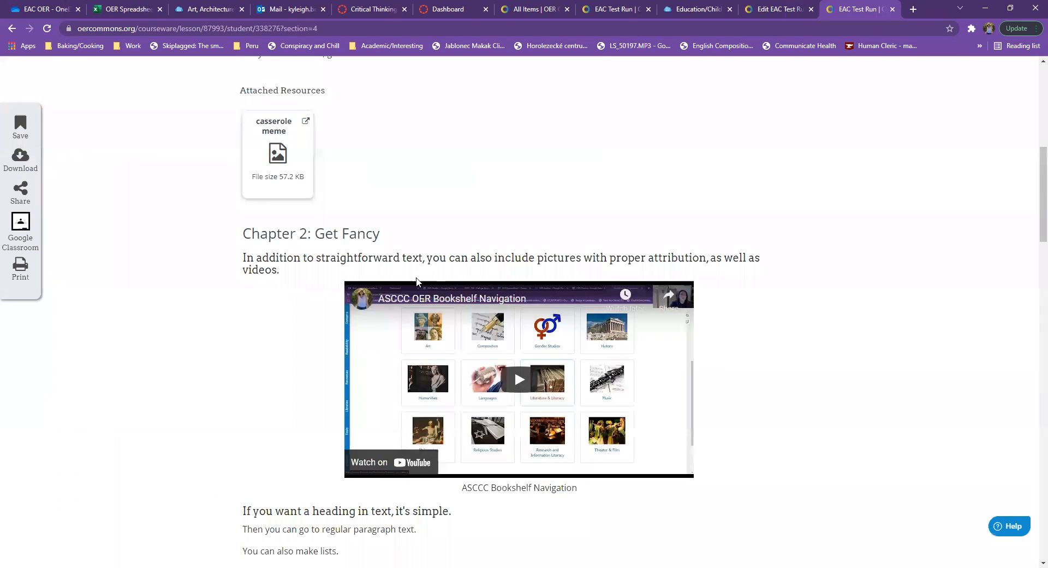
{"action": "scroll", "coordinate": [393, 260], "scroll_direction": "down", "scroll_amount": 1}
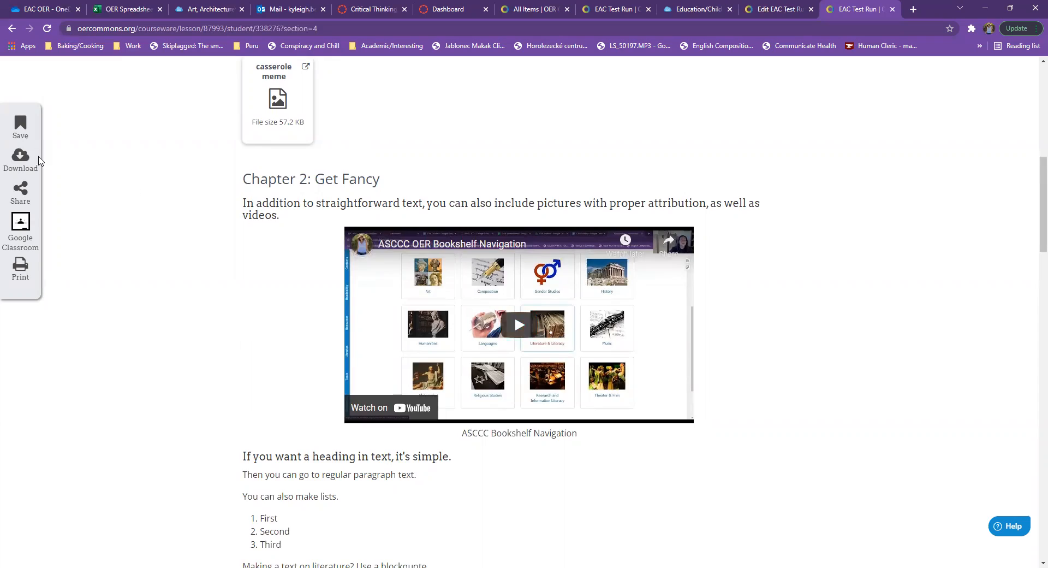
{"action": "scroll", "coordinate": [310, 262], "scroll_direction": "down", "scroll_amount": 20}
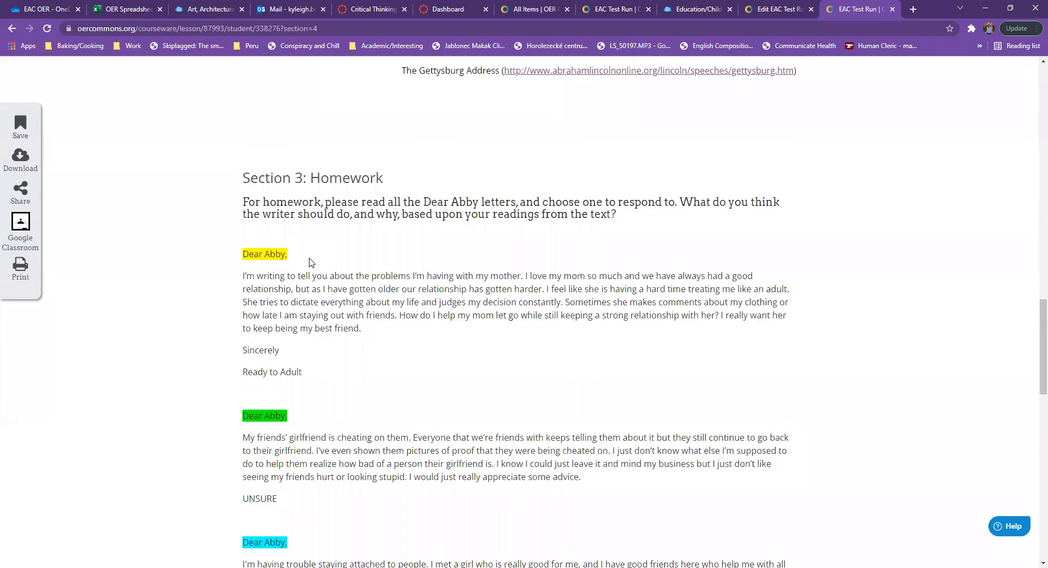
{"action": "scroll", "coordinate": [311, 262], "scroll_direction": "up", "scroll_amount": 20}
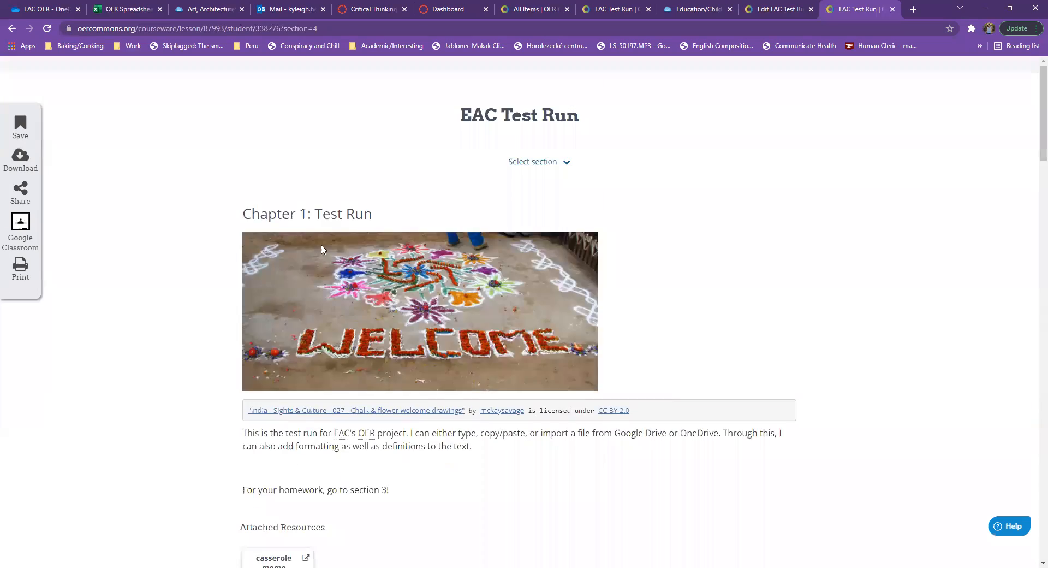
Go to Chapter 2: Get Fancy in the Student View and examine its video, list and Gettysburg Address blockquote
{"action": "left_click", "coordinate": [537, 171]}
{"action": "left_click", "coordinate": [533, 197]}
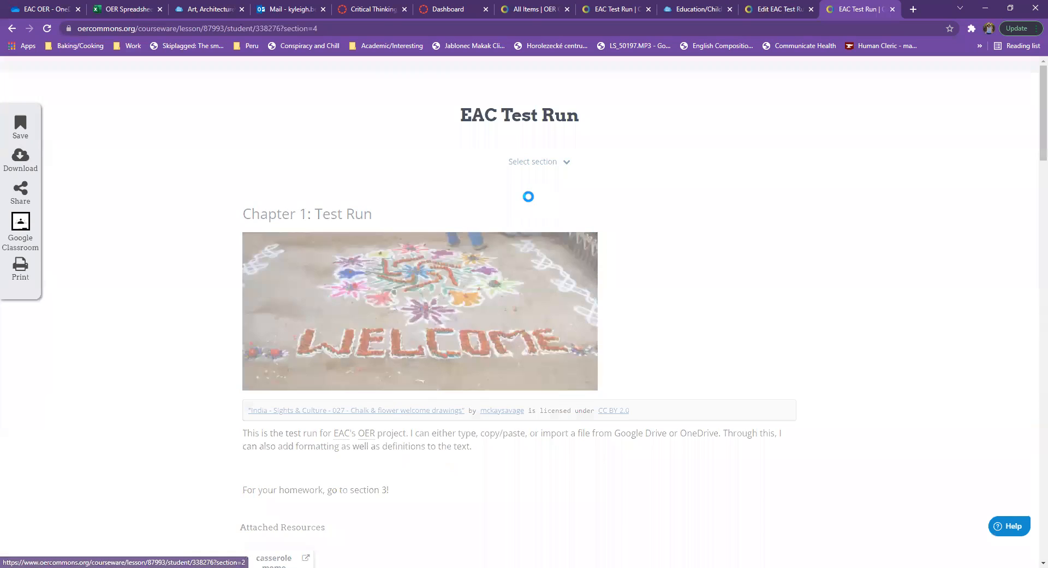
{"action": "scroll", "coordinate": [425, 238], "scroll_direction": "down", "scroll_amount": 8}
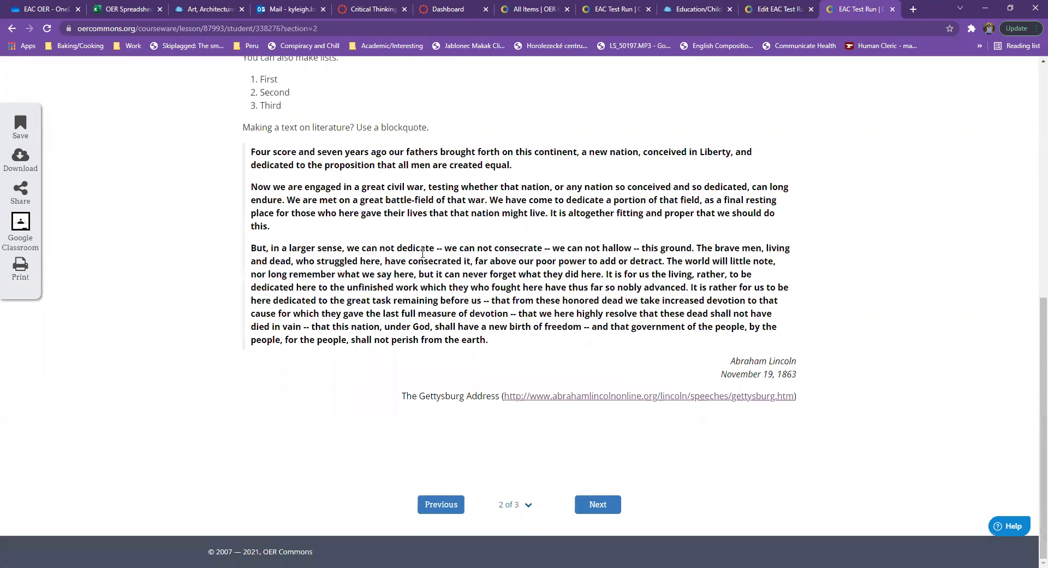
{"action": "scroll", "coordinate": [423, 252], "scroll_direction": "up", "scroll_amount": 8}
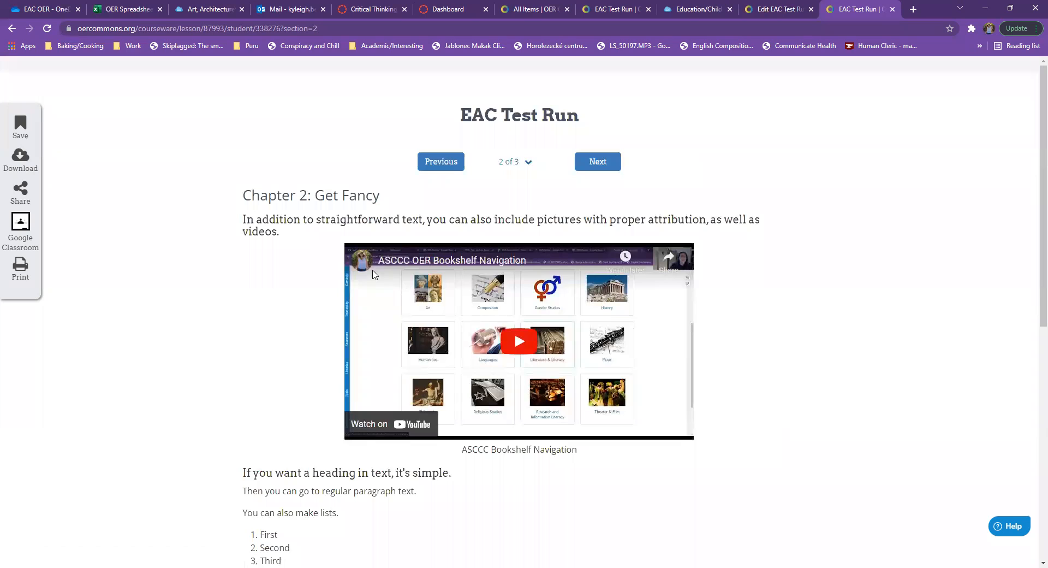